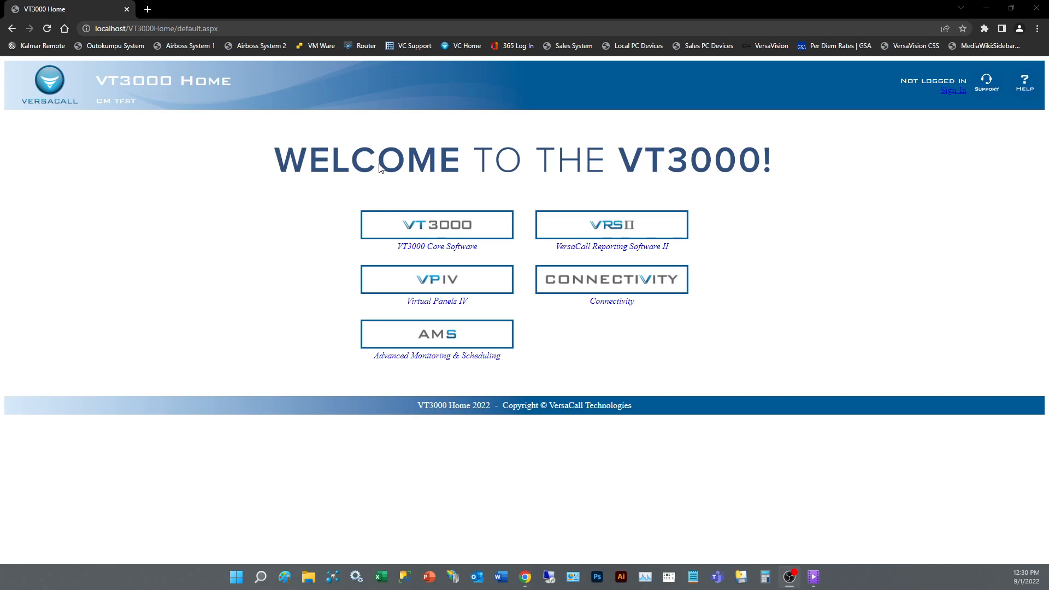
Open the device configuration of the VT3000 Core Software and start adding a new call station
left_click(449, 232)
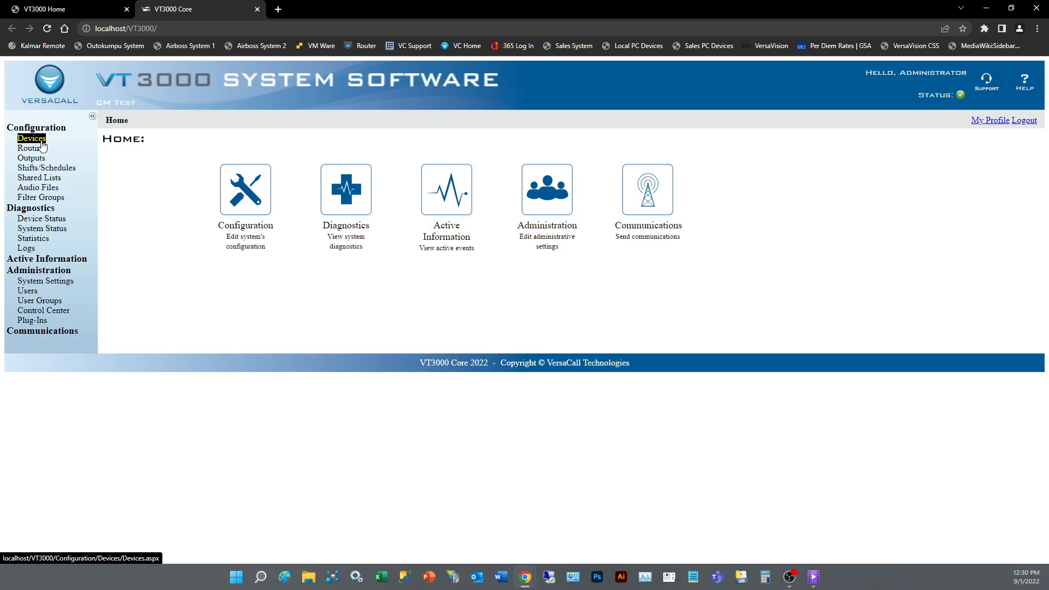
left_click(252, 215)
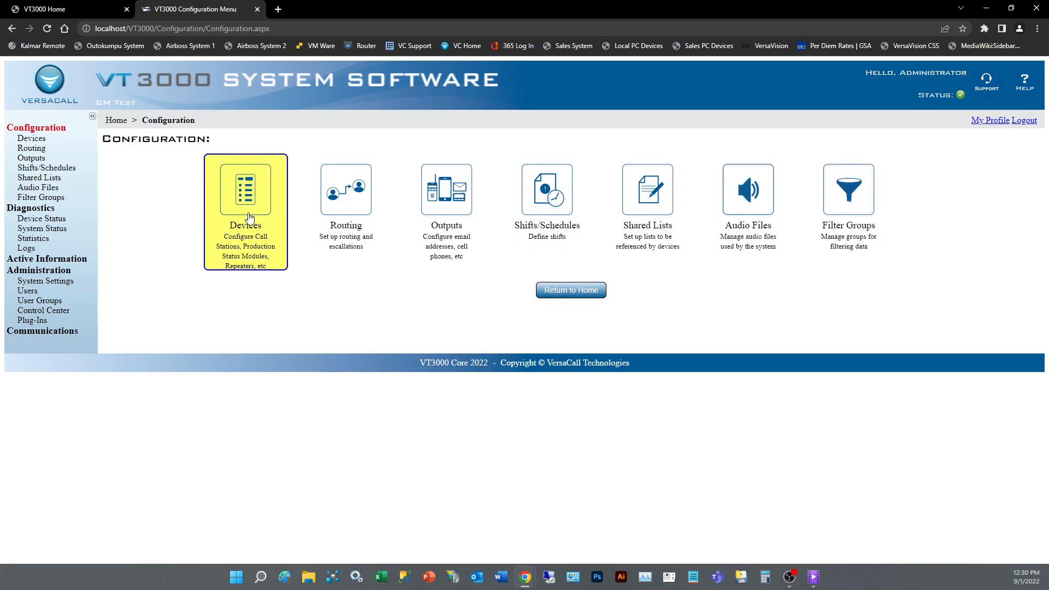
left_click(251, 215)
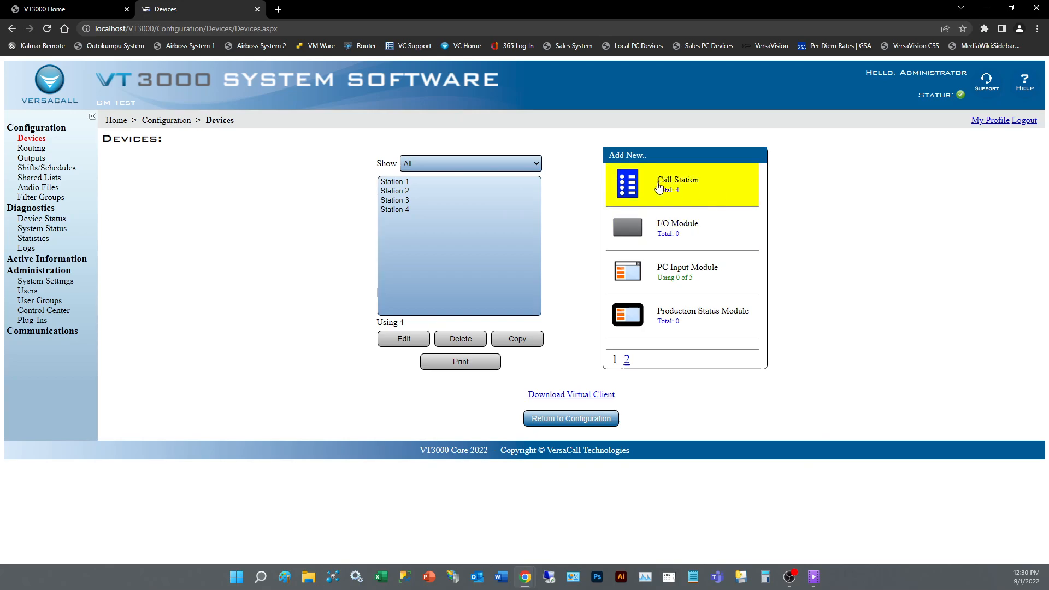
left_click(692, 191)
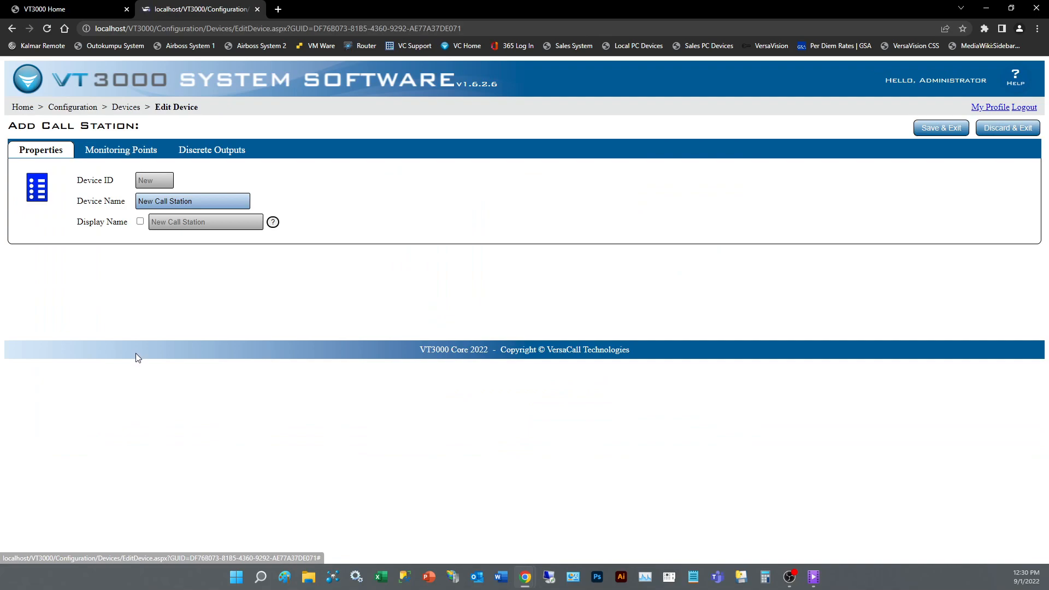
Set the new call station's device name to "Station 22"
left_click(139, 202)
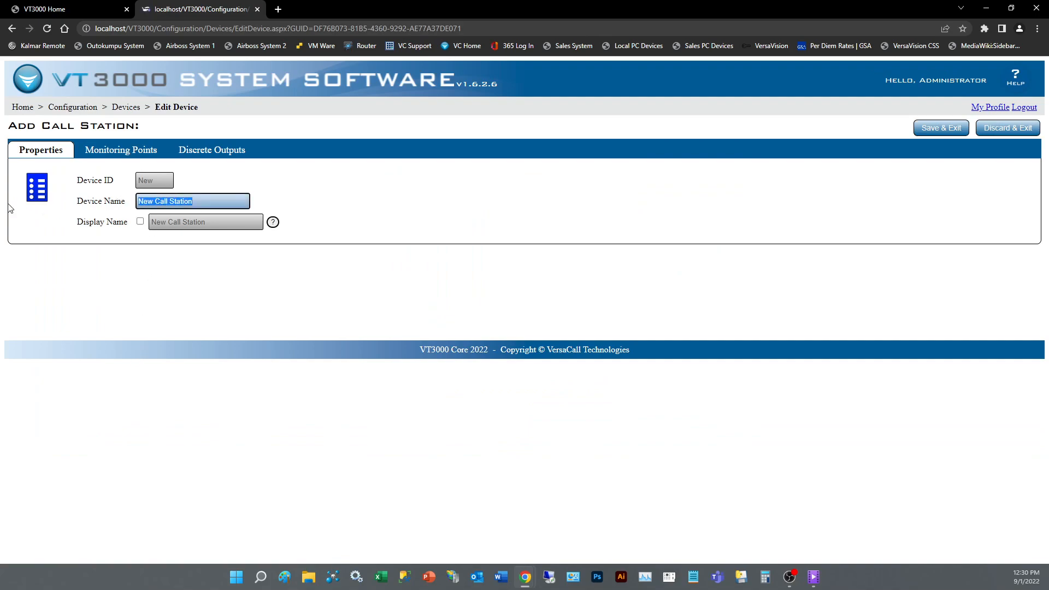
type("Station ")
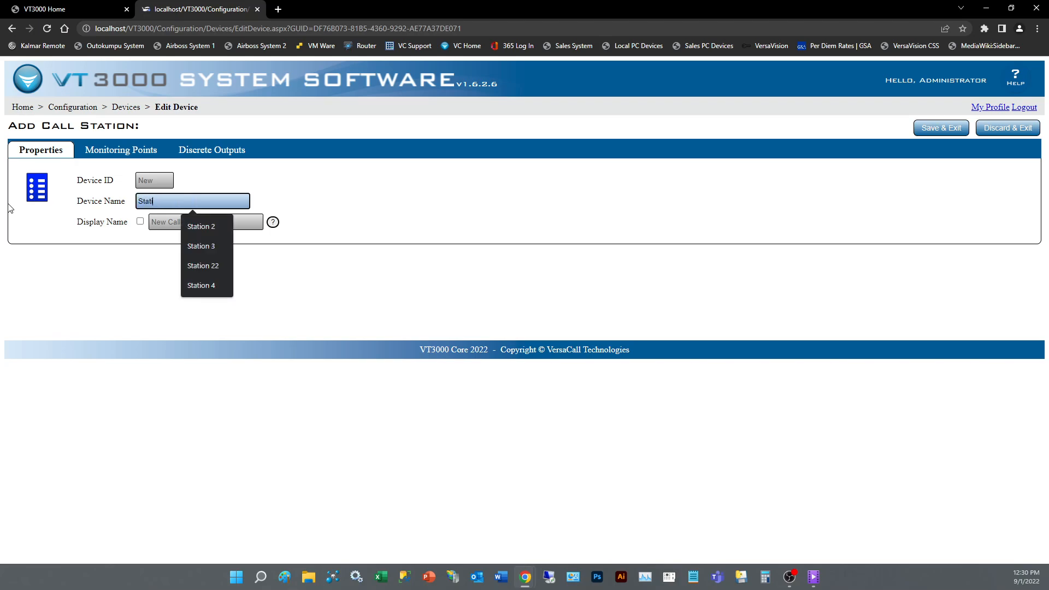
type("22")
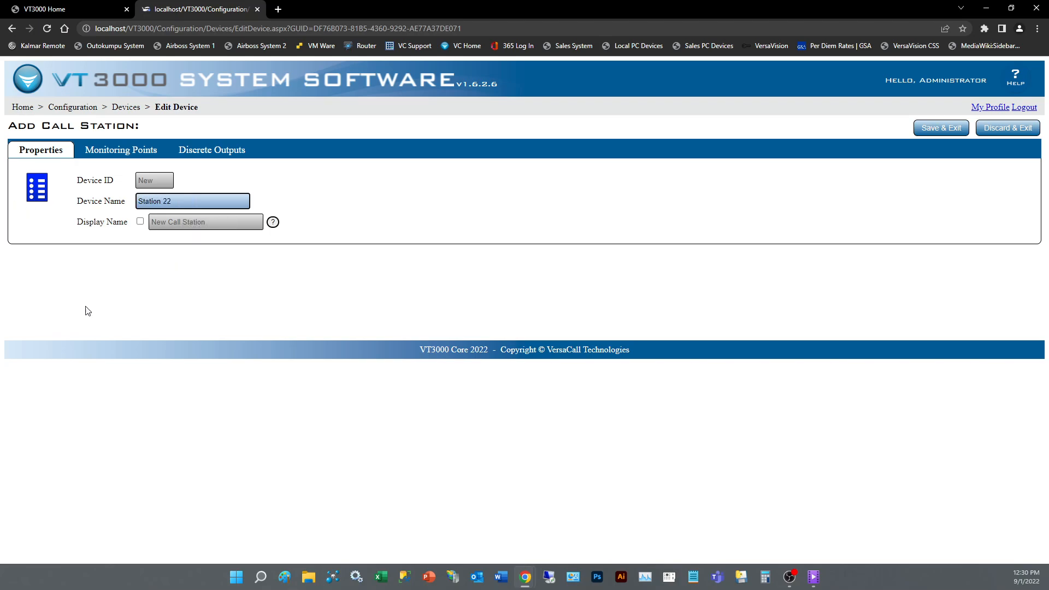
Rename the Button 1 monitoring point's alarm to "Maintenance" and choose Tri-State as its mode
left_click(105, 157)
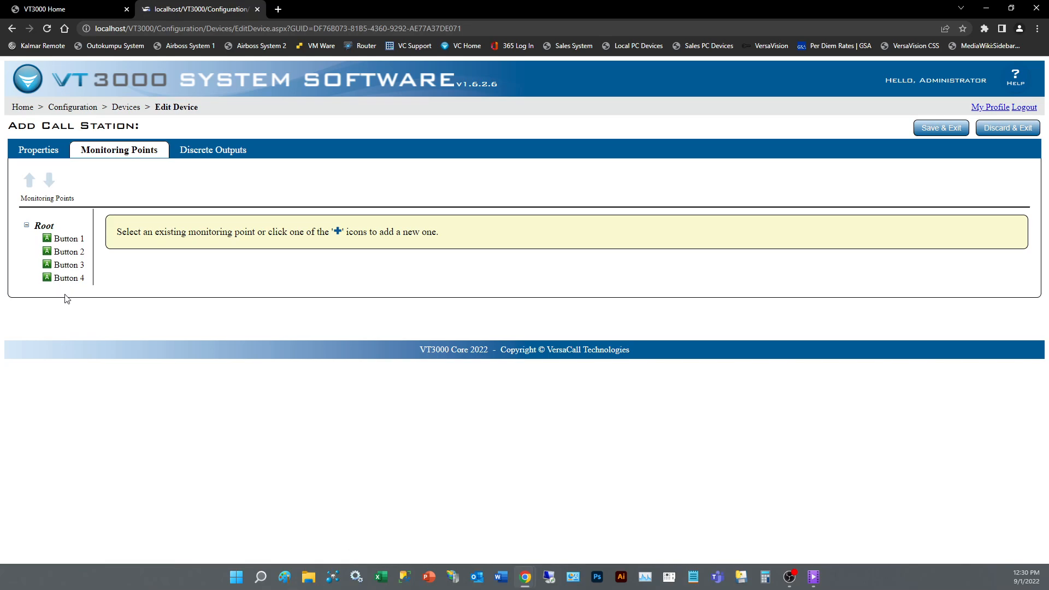
left_click(68, 243)
left_click(271, 275)
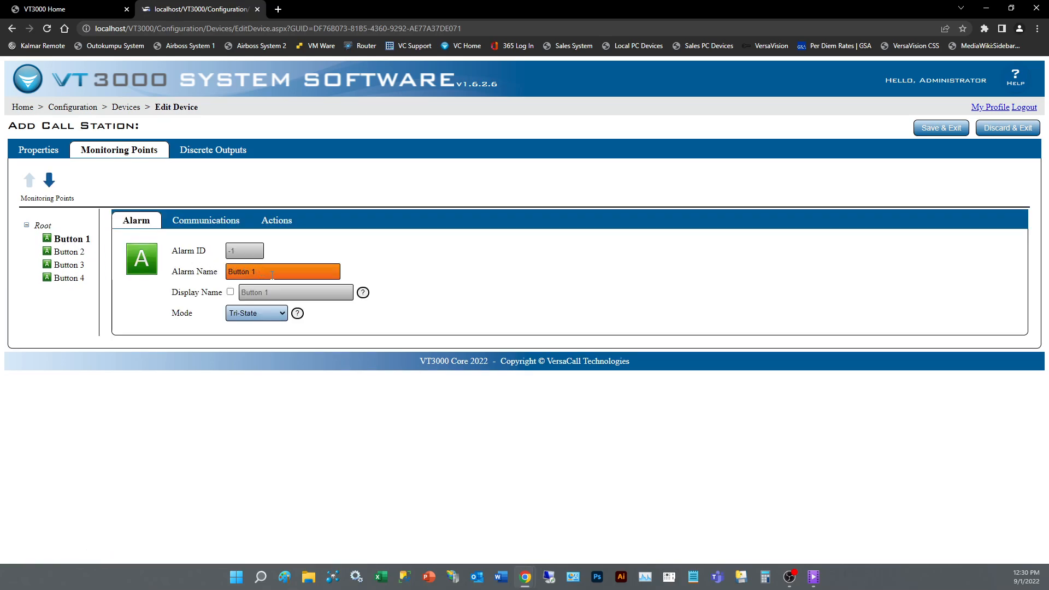
type("Maintananc")
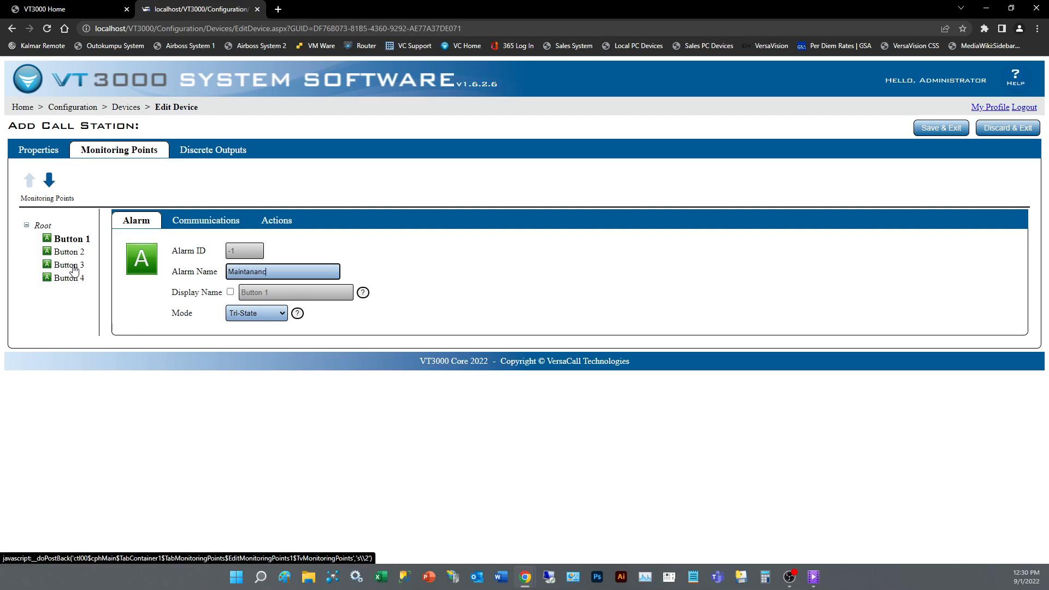
type("e")
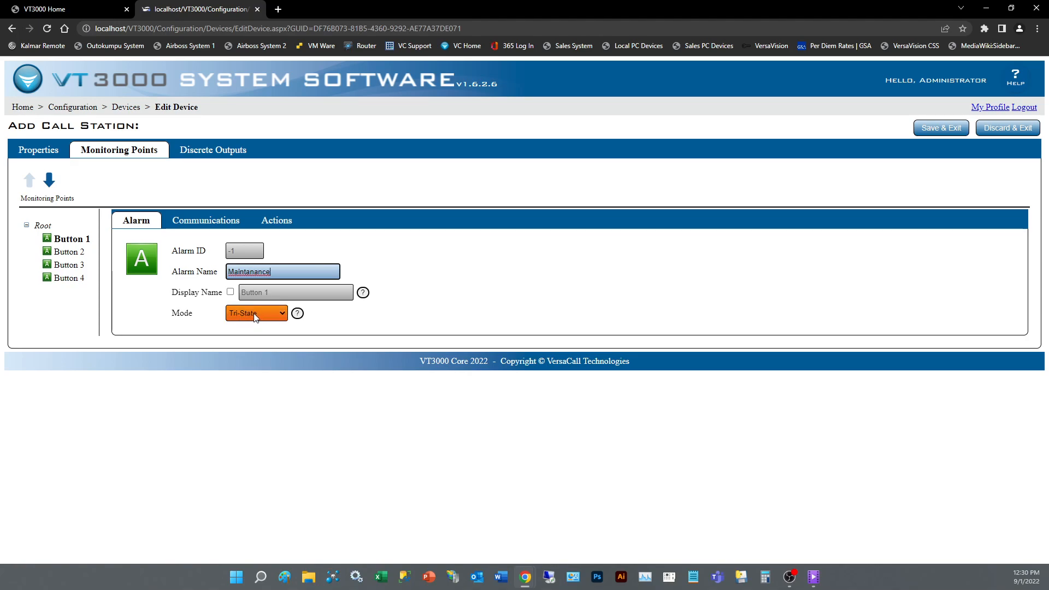
left_click(250, 271)
key("BackSpace")
type("e")
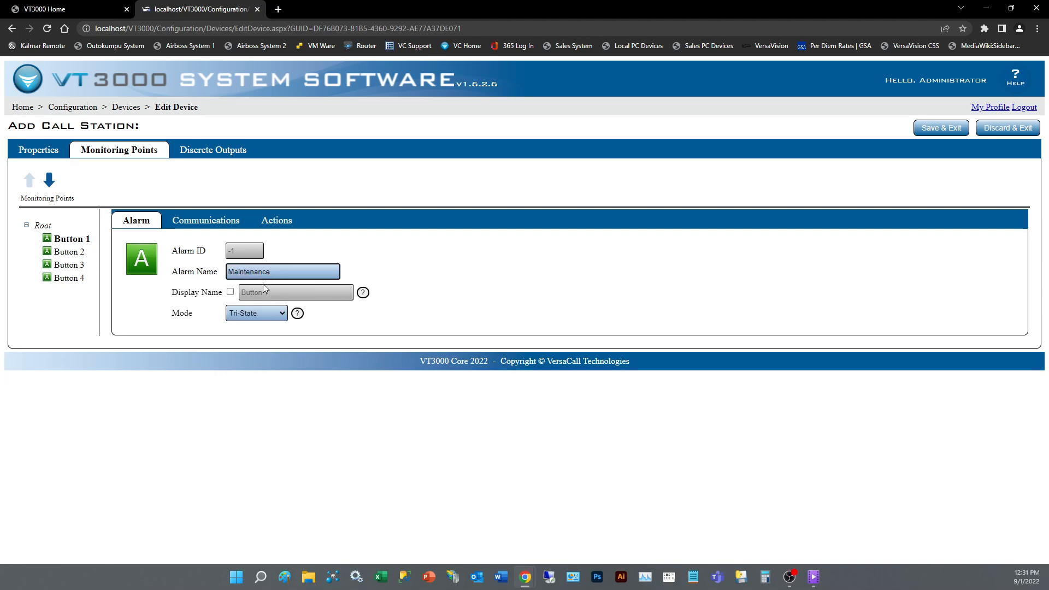
left_click(257, 318)
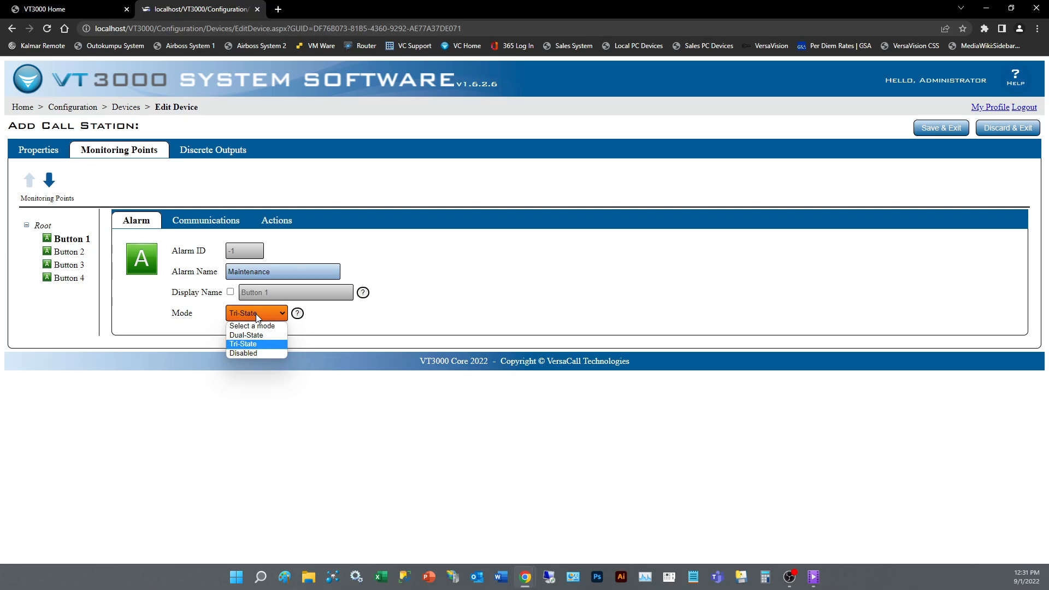
left_click(254, 344)
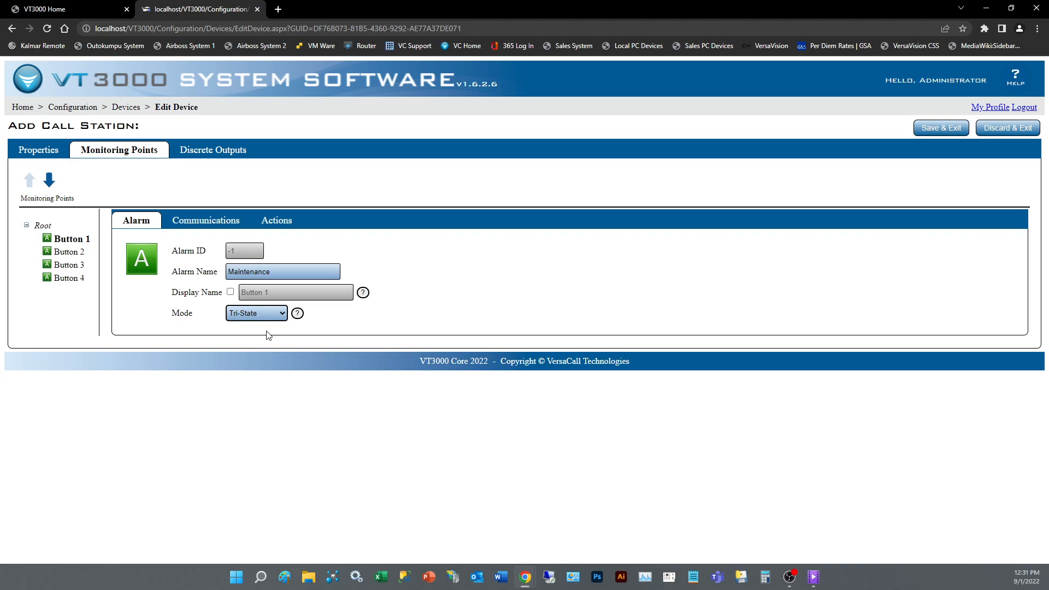
Rename the Button 2 monitoring point's alarm to "Supervisor"
left_click(68, 252)
left_click(268, 272)
key("ctrl+a")
type("Su")
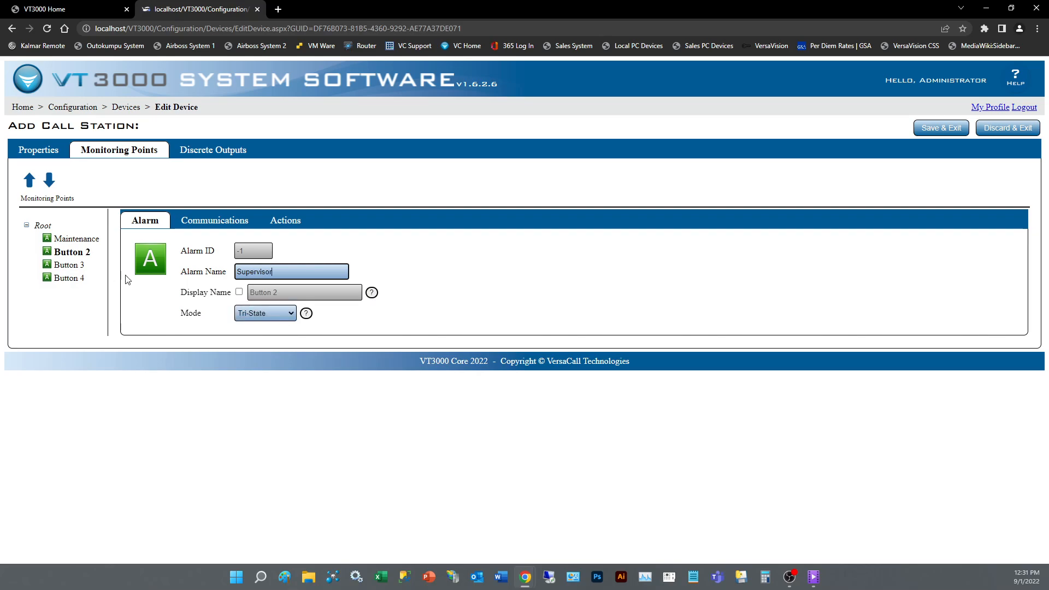
Rename the Button 3 monitoring point's alarm to "Pick Up" and set its mode to Dual-State
left_click(69, 265)
type("Pick Up")
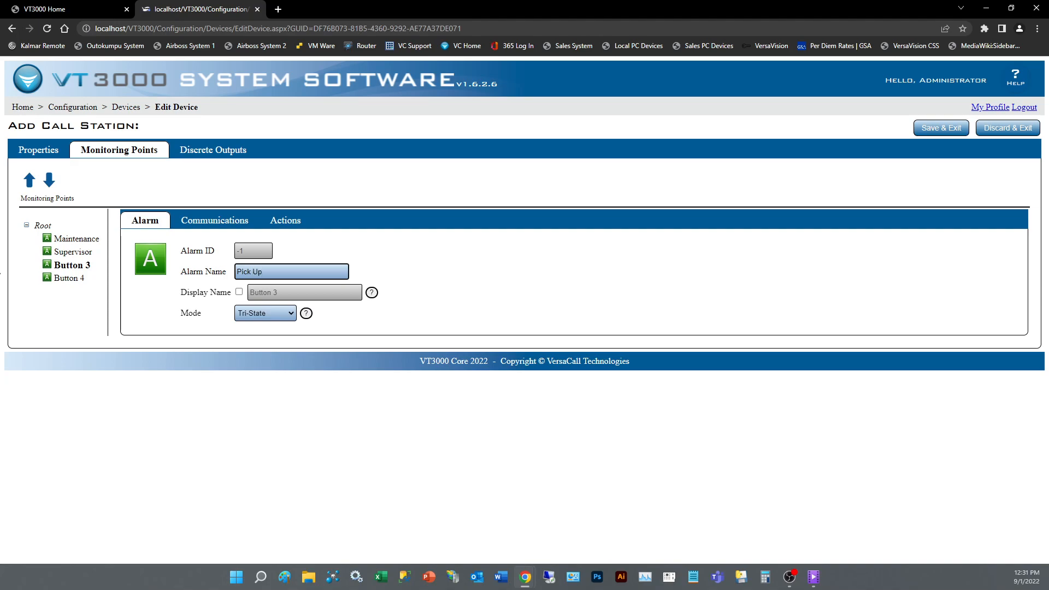
left_click(277, 313)
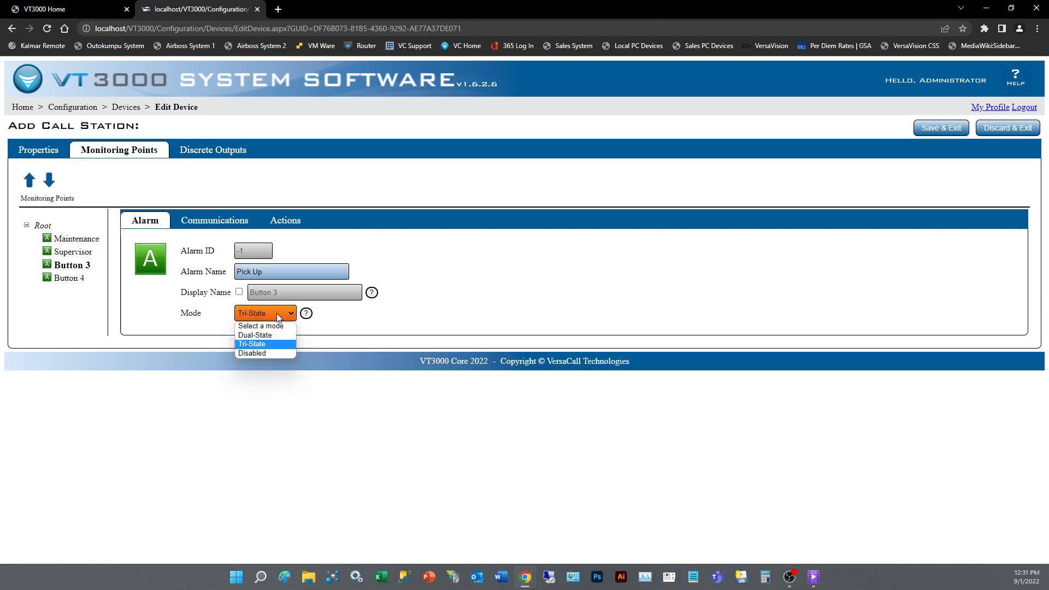
left_click(276, 335)
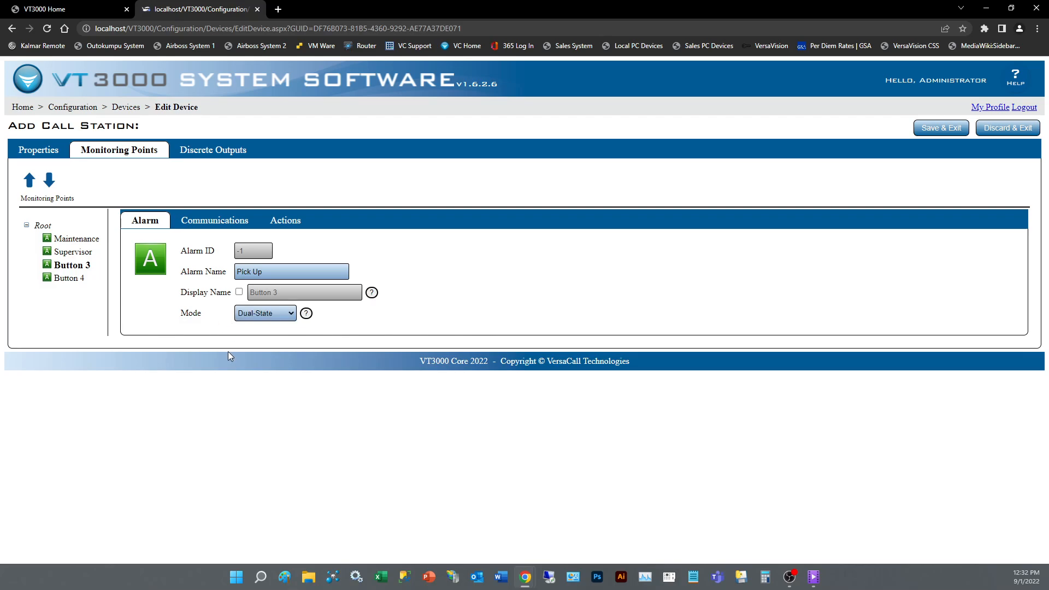
Rename the Button 4 monitoring point's alarm to "Team Lead"
left_click(67, 279)
triple_click(275, 268)
type("T")
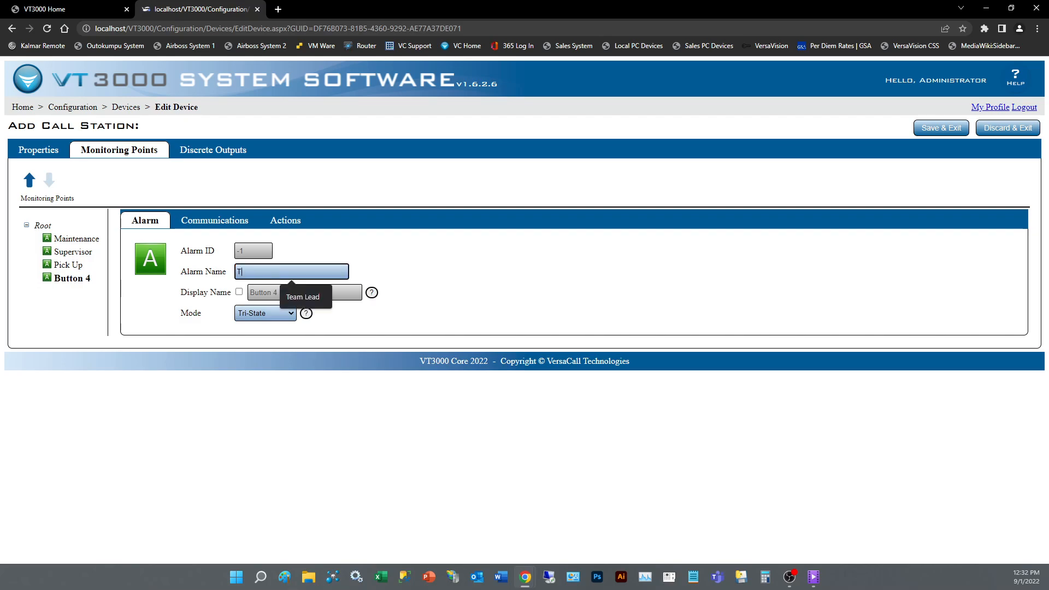
type("eam Lead")
left_click_drag(413, 472, 424, 473)
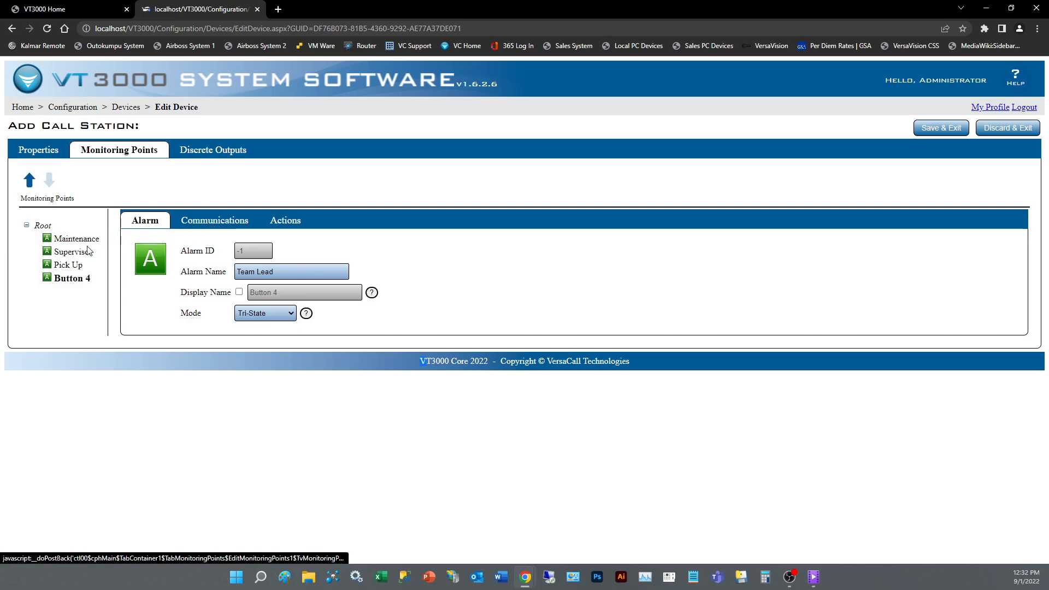
left_click(72, 265)
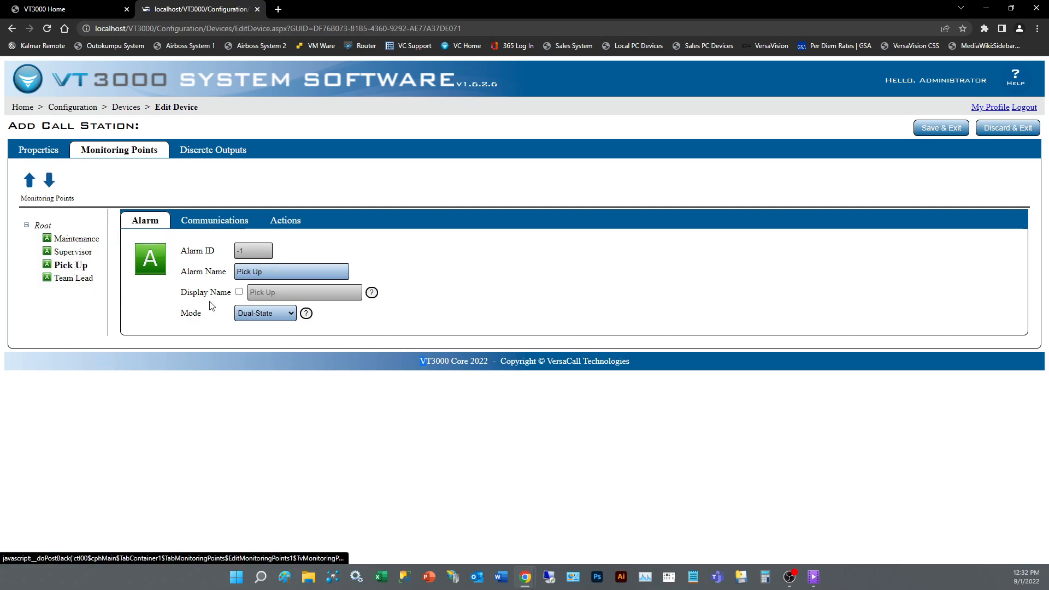
Add a communications path to the Maintenance monitoring point and assign Test Route as its route
left_click(90, 243)
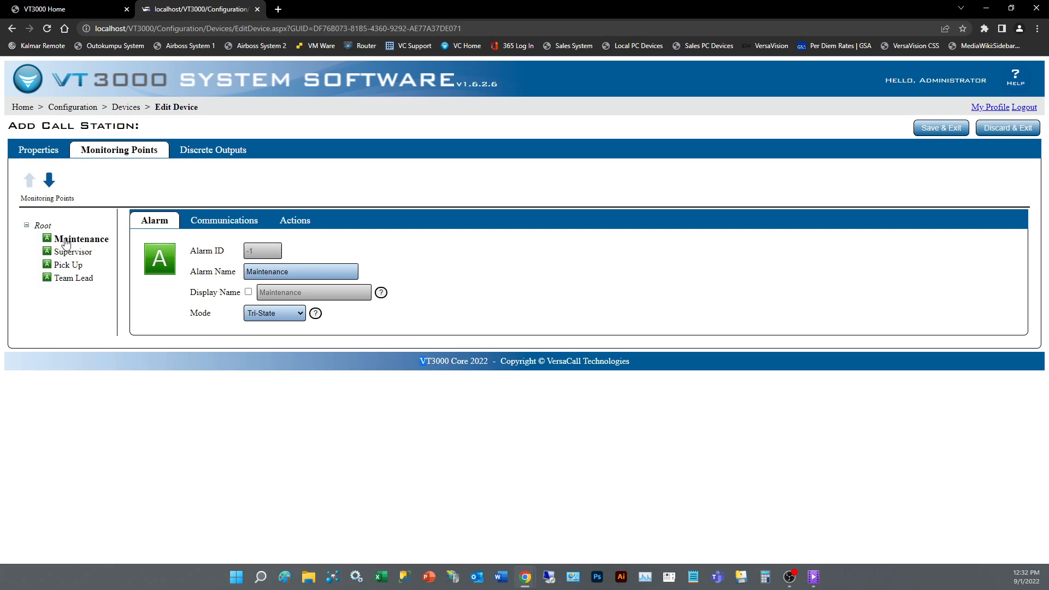
left_click(219, 226)
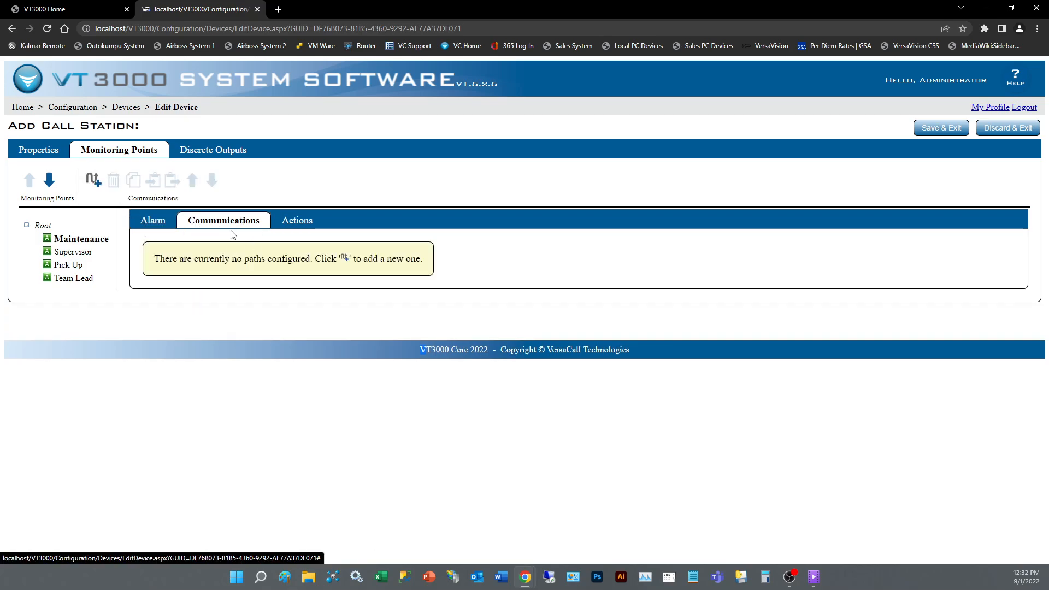
left_click(94, 183)
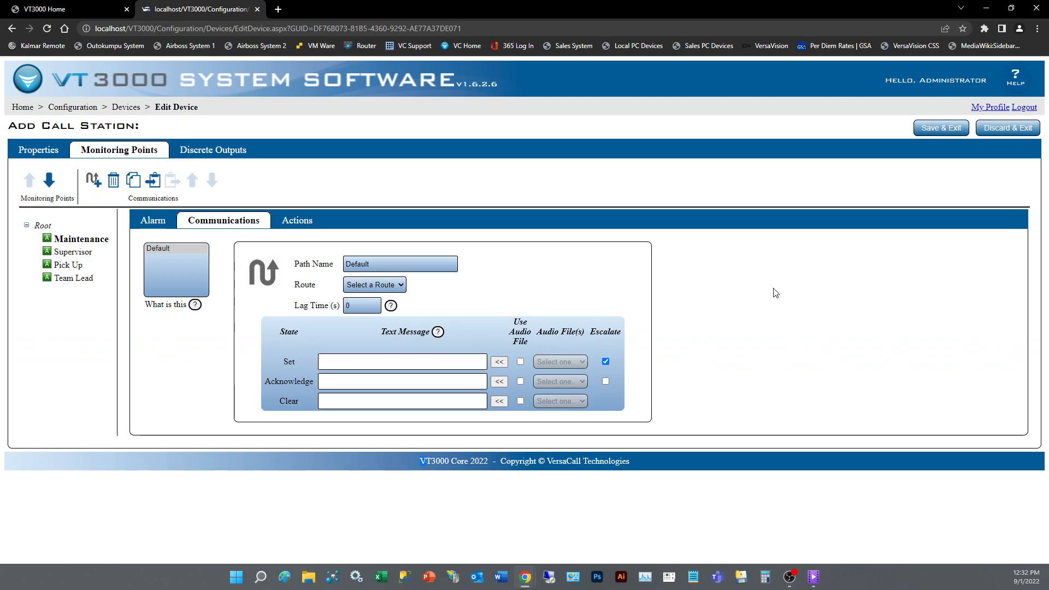
left_click(378, 286)
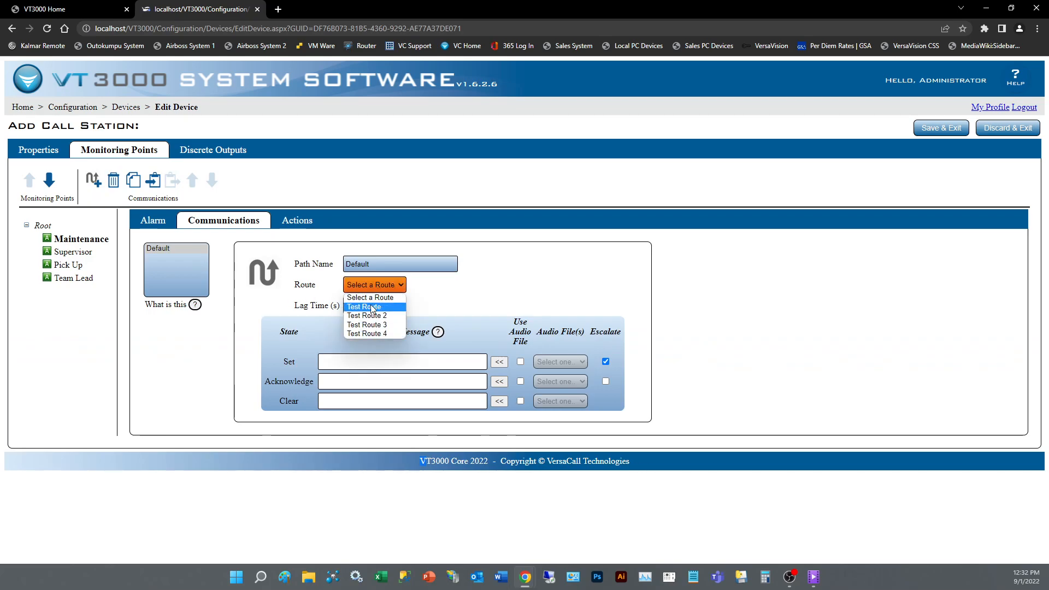
left_click(373, 309)
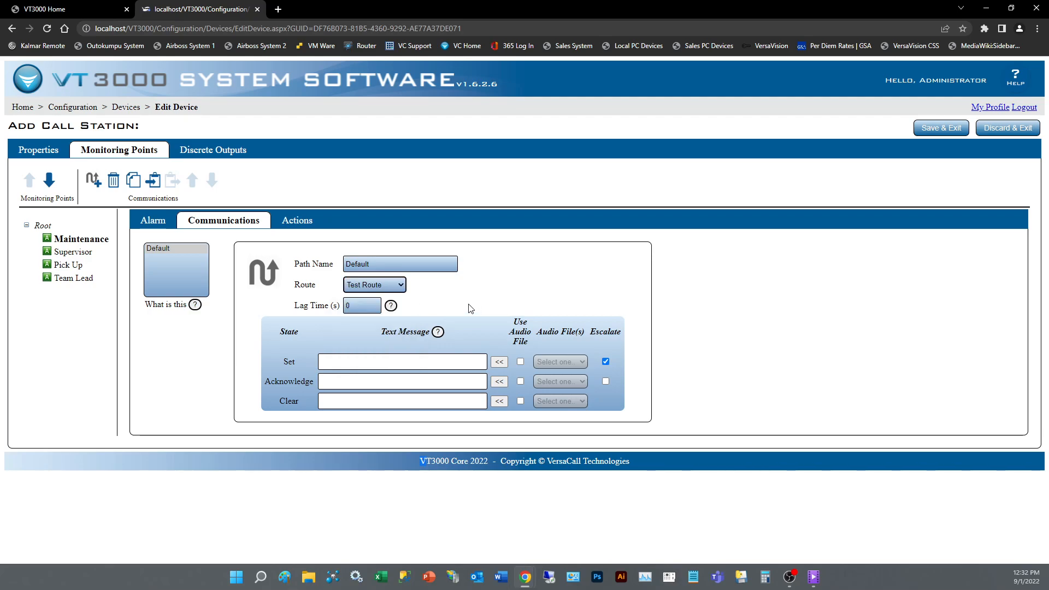
Try a lag time of 120 seconds on the Maintenance path and set it back to 0
left_click(362, 306)
left_click(349, 306)
left_click_drag(356, 306, 337, 305)
type("12")
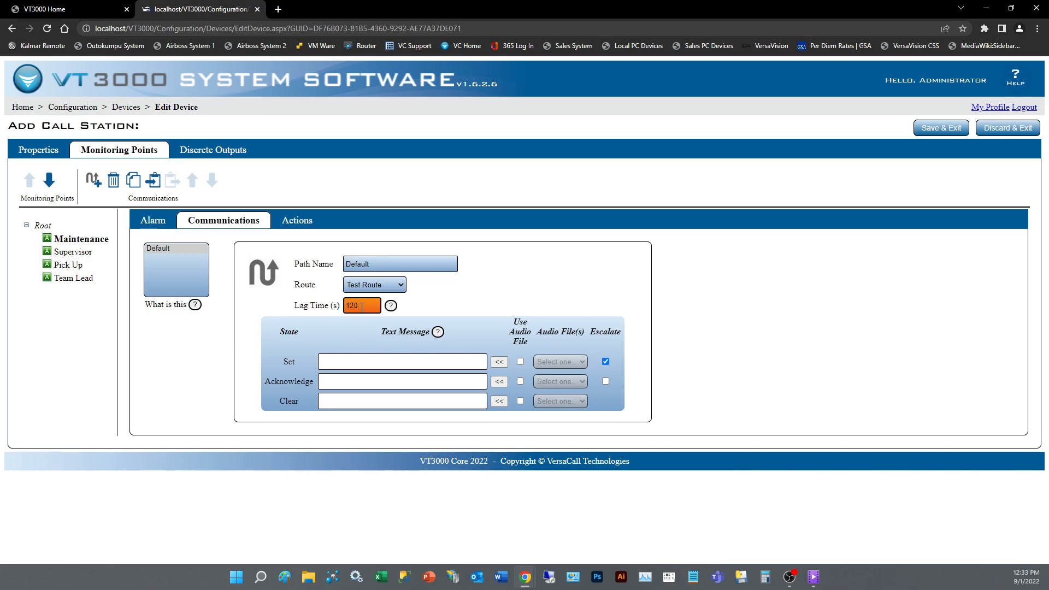
left_click_drag(362, 305, 287, 323)
type("0")
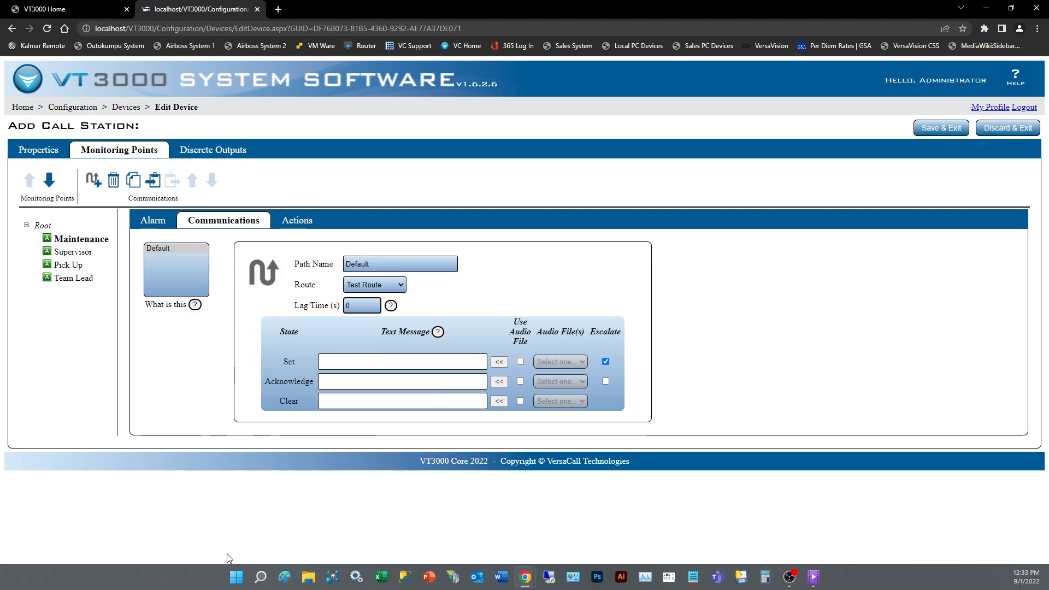
Fill the Set state's text message with the default "~NAME needed at ~DEVICE_NAME" and check its placeholders against the device properties
left_click(500, 362)
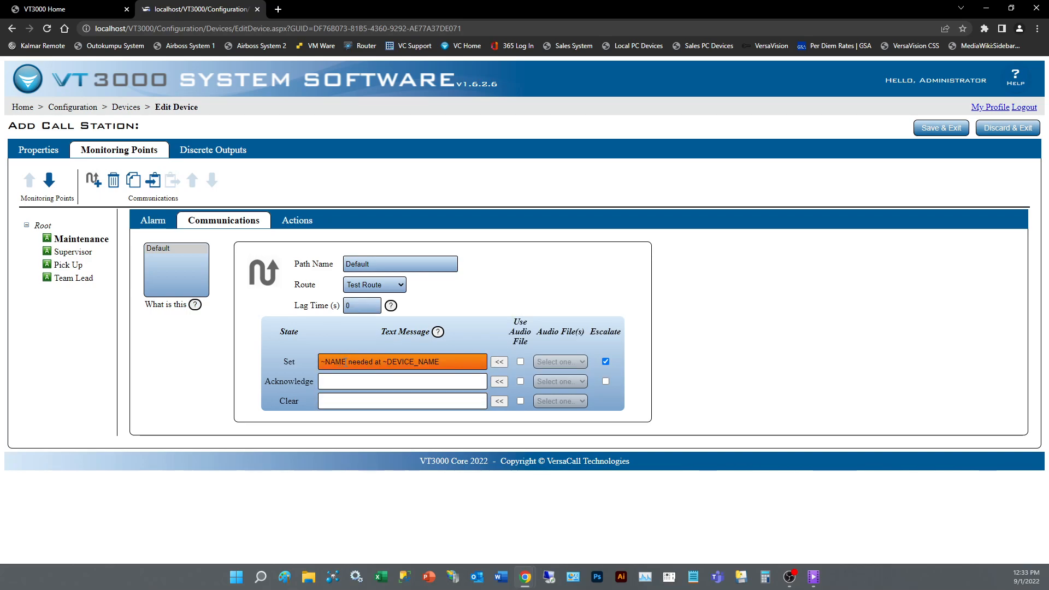
left_click_drag(347, 362, 307, 361)
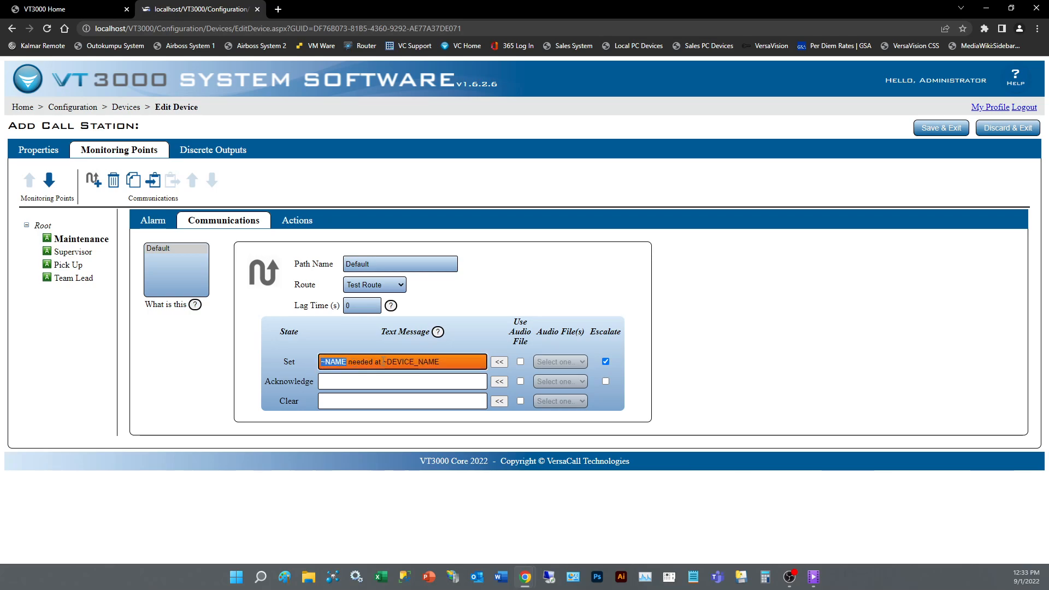
left_click_drag(387, 362, 445, 359)
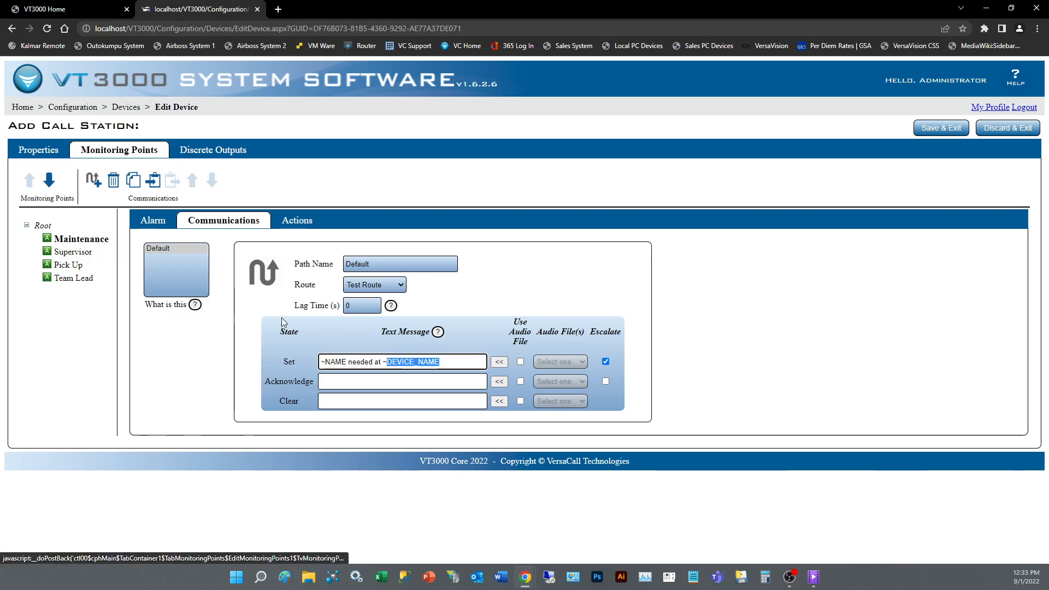
left_click(39, 150)
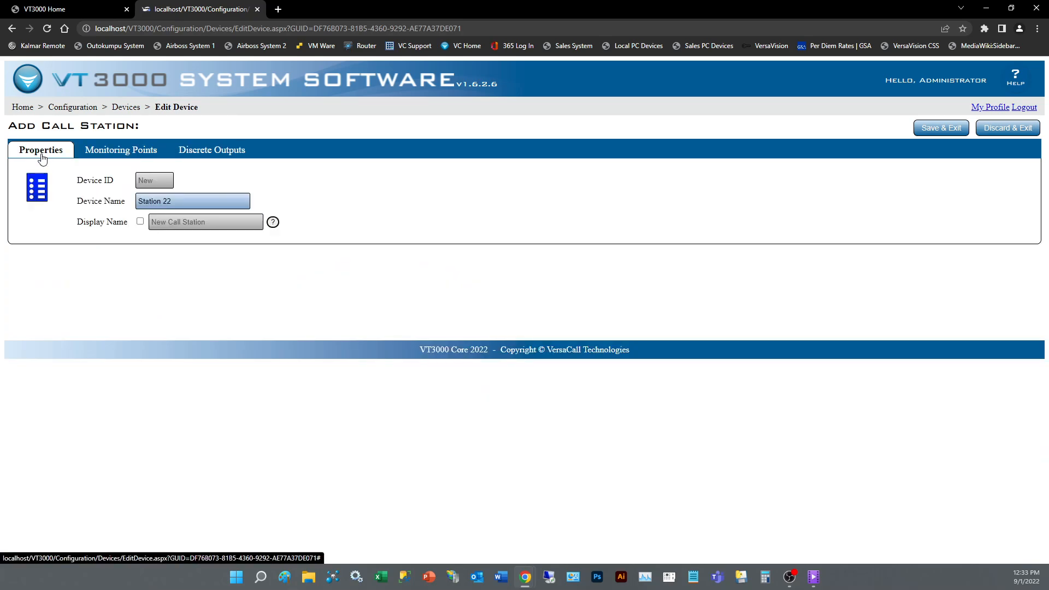
left_click(123, 152)
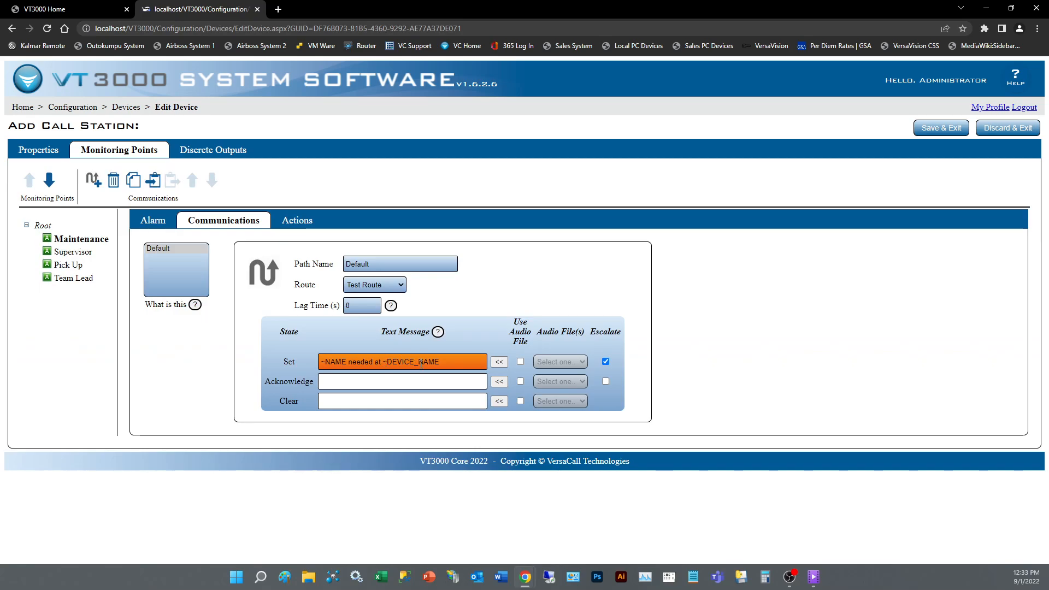
Try the custom Set message "Maint. Issue At Line 1" on the Maintenance path and restore its default message
triple_click(450, 364)
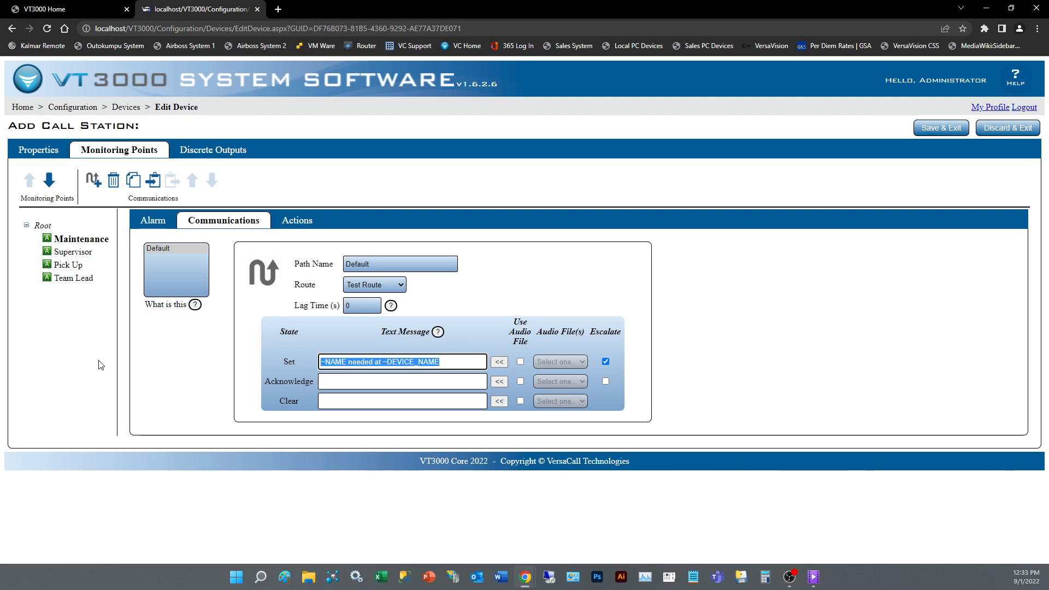
type("Main")
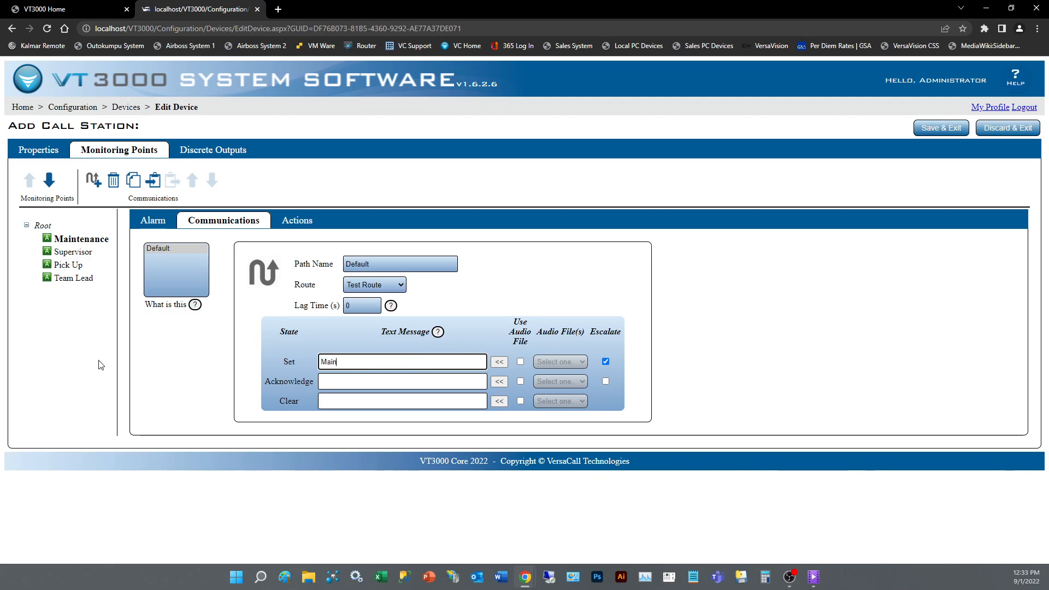
type("t. Issue At Line 1")
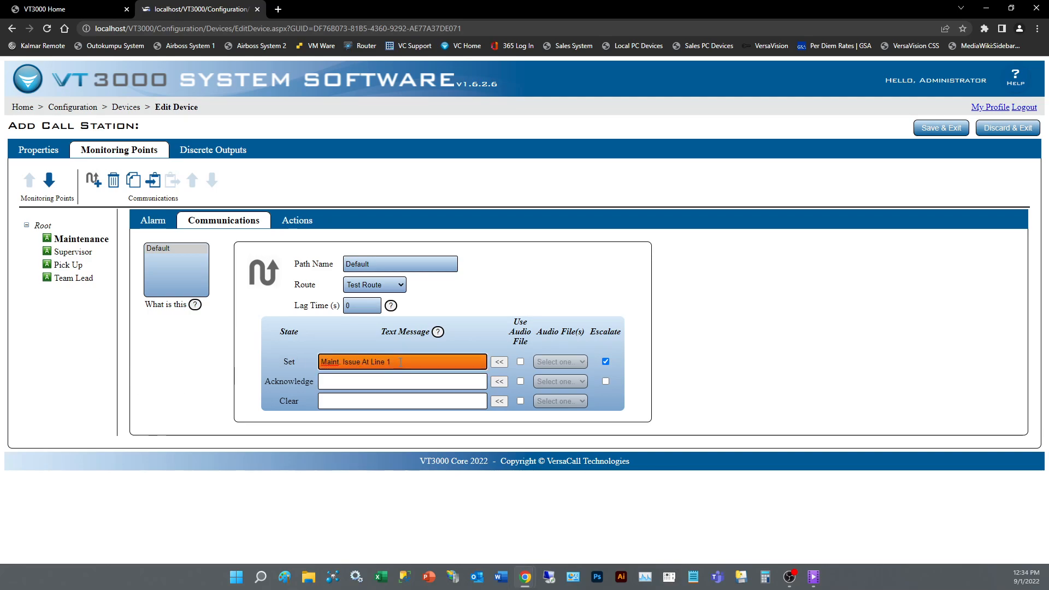
key("ctrl+a")
key("BackSpace")
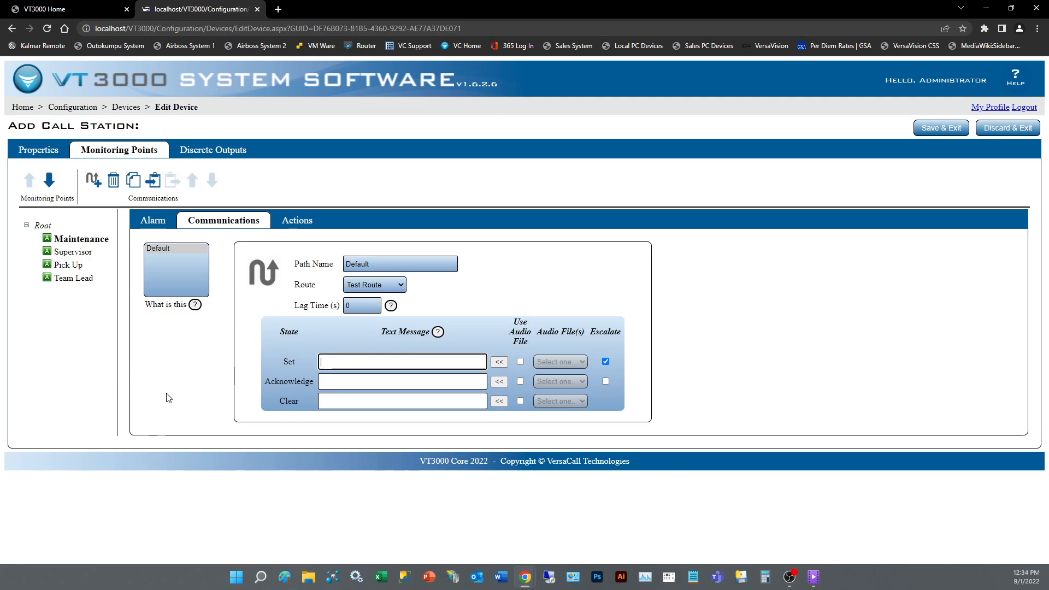
left_click(499, 362)
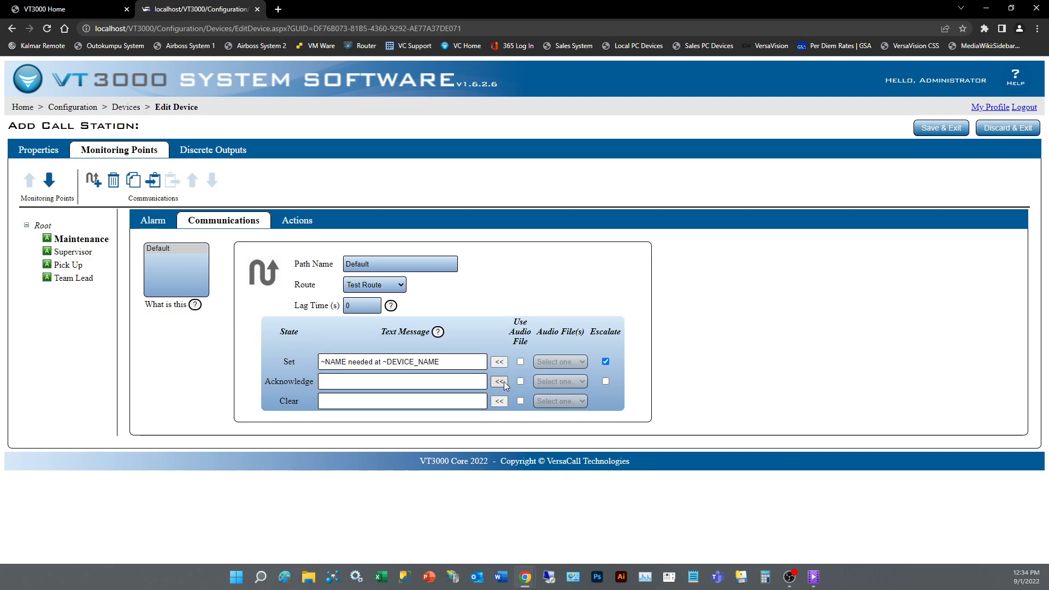
Fill the Maintenance path's Acknowledge and Clear text messages with their defaults, "~NAME responded to ~DEVICE_NAME" and "~NAME issue resolved at ~DEVICE_NAME"
left_click(501, 383)
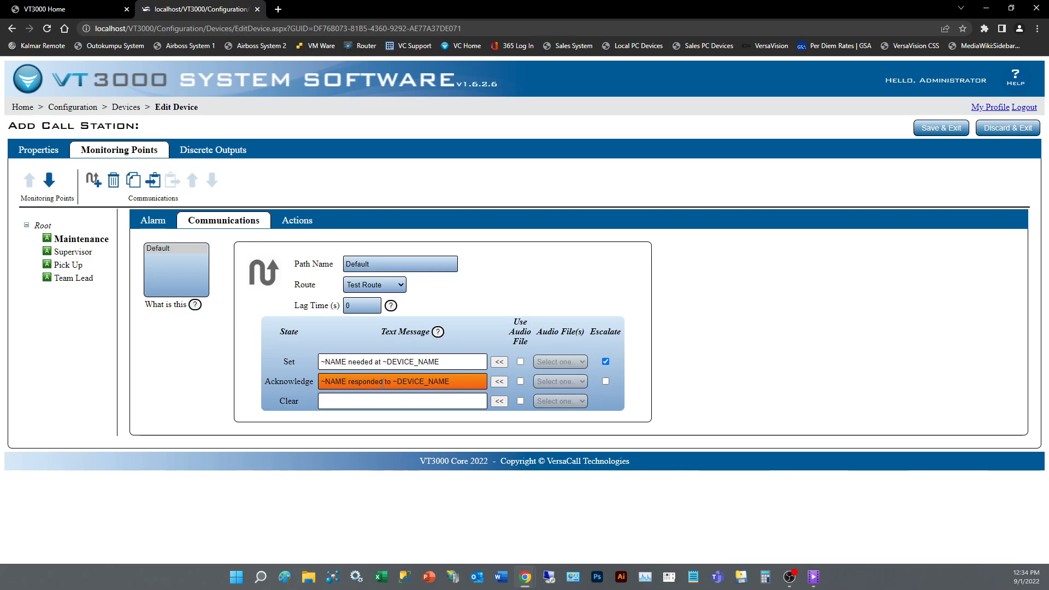
left_click(499, 402)
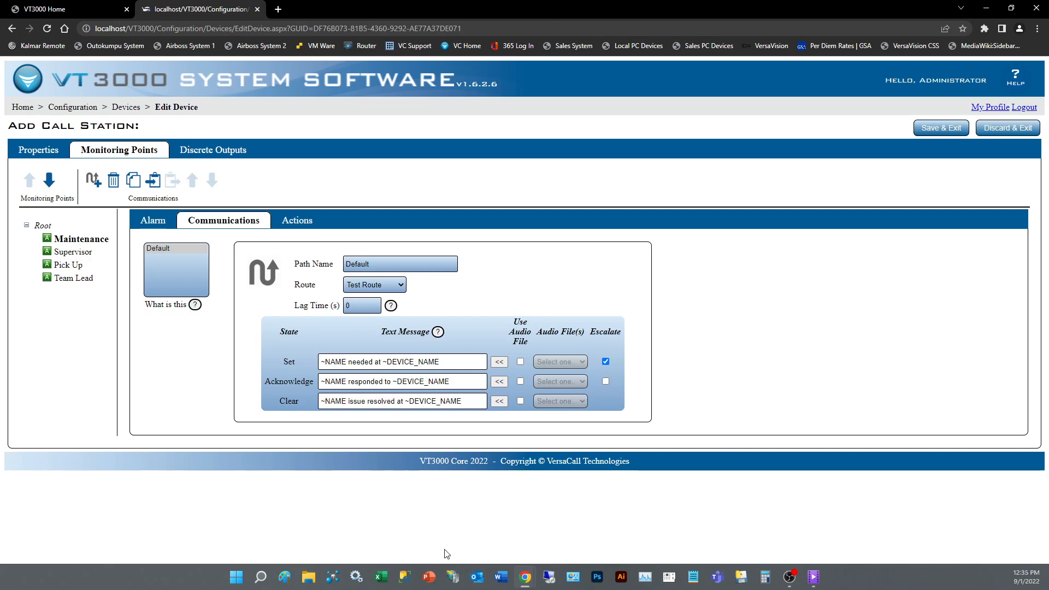
left_click(605, 381)
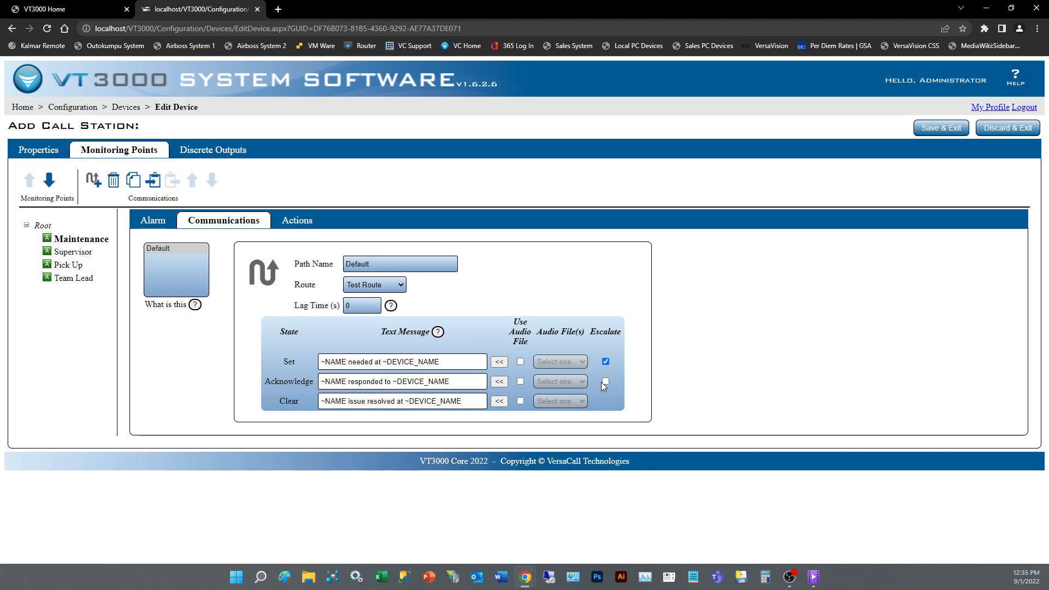
Add a communications path to the Supervisor monitoring point using Test Route 2, with the default Set, Acknowledge and Clear messages
left_click(71, 252)
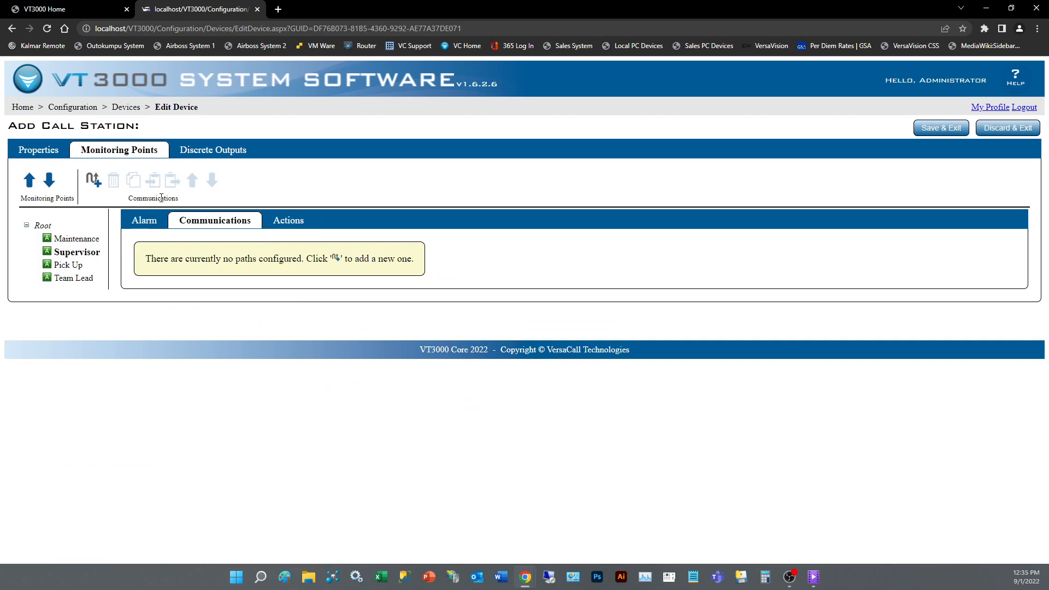
left_click(93, 179)
left_click(386, 287)
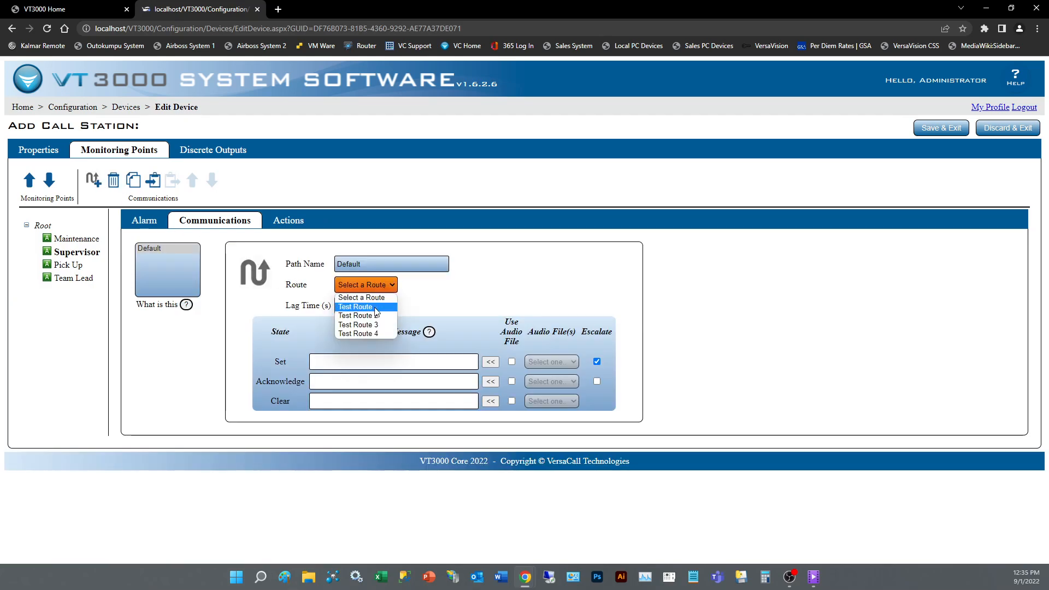
left_click(361, 313)
left_click(494, 364)
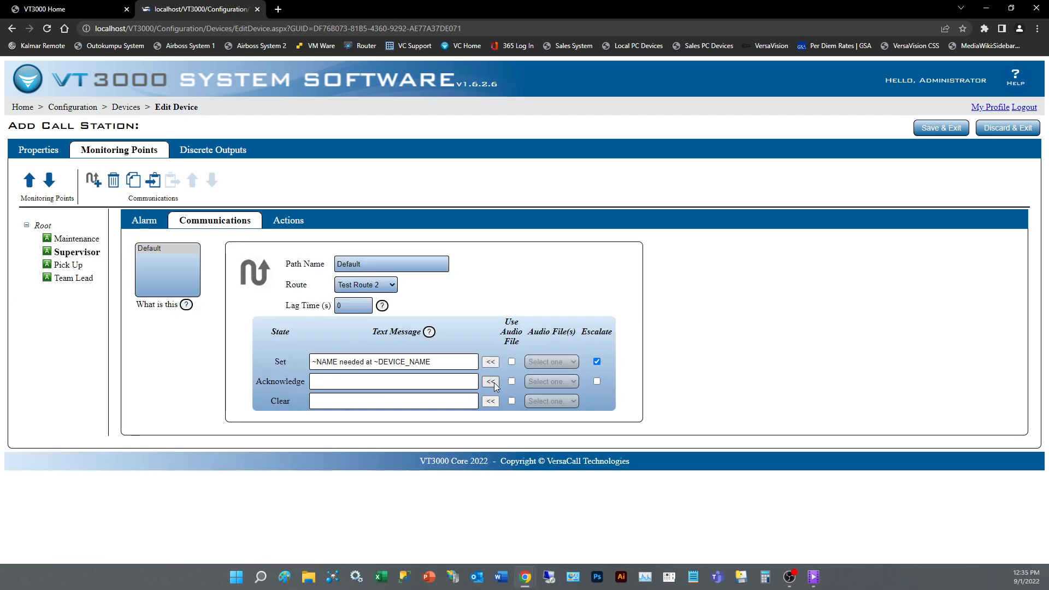
left_click(492, 382)
left_click(490, 402)
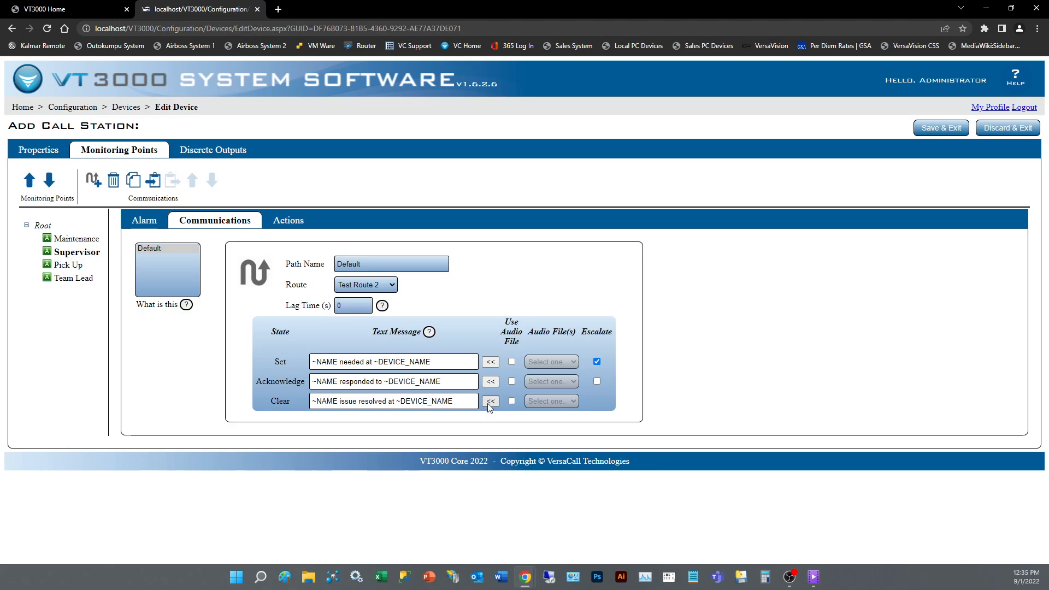
Add a communications path to the Pick Up monitoring point using Test Route 3, with the default Set and Clear messages
left_click(68, 265)
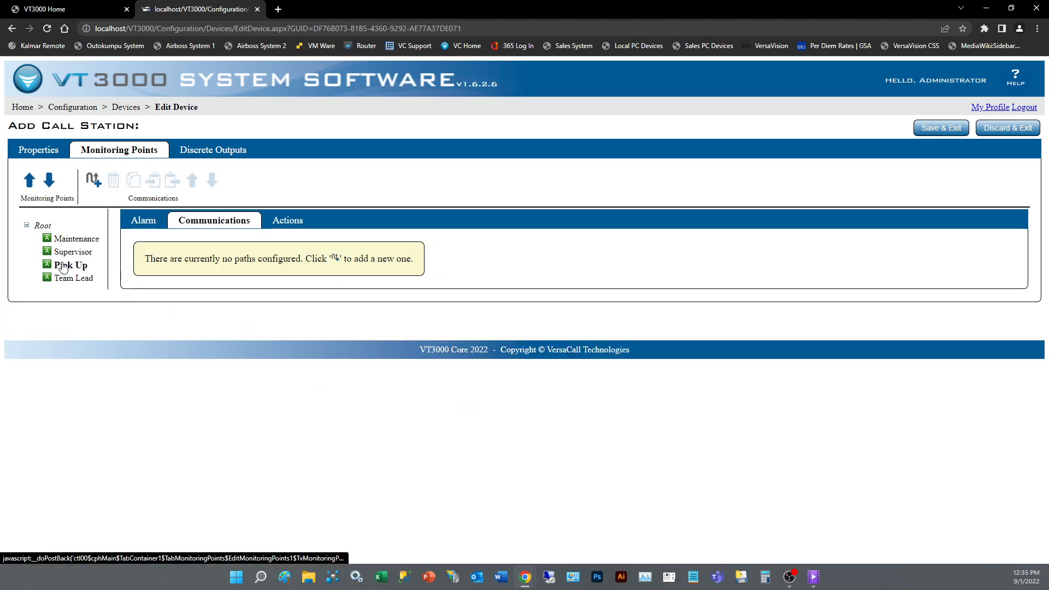
left_click(94, 181)
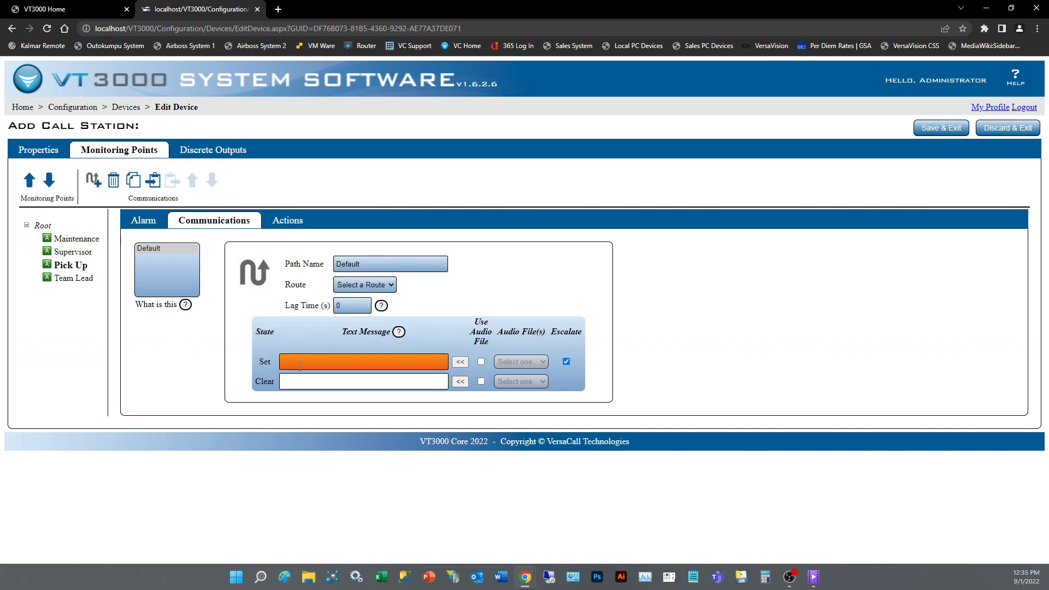
left_click(377, 286)
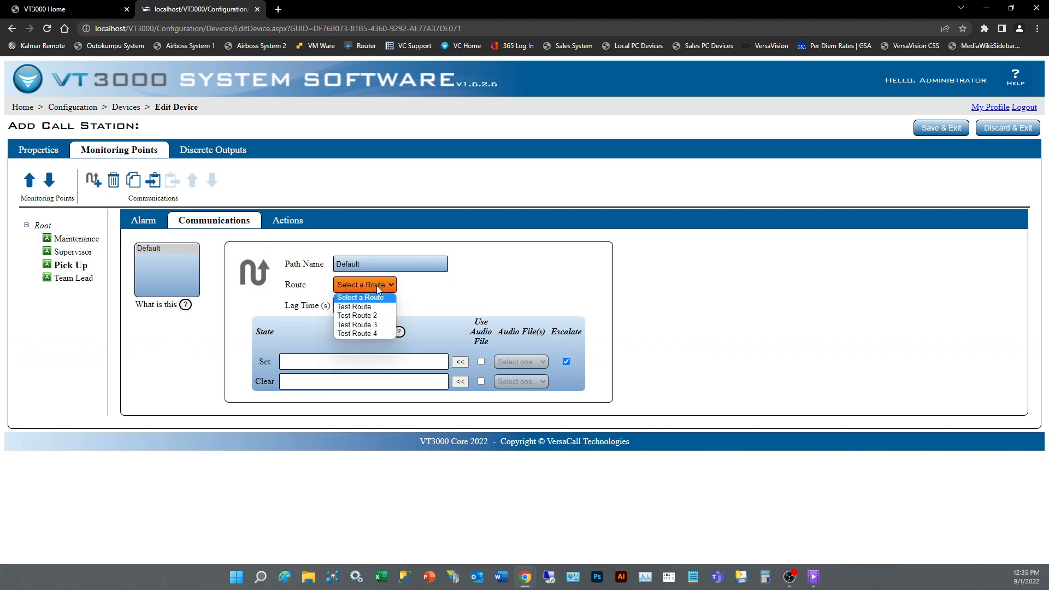
left_click(356, 325)
left_click(458, 363)
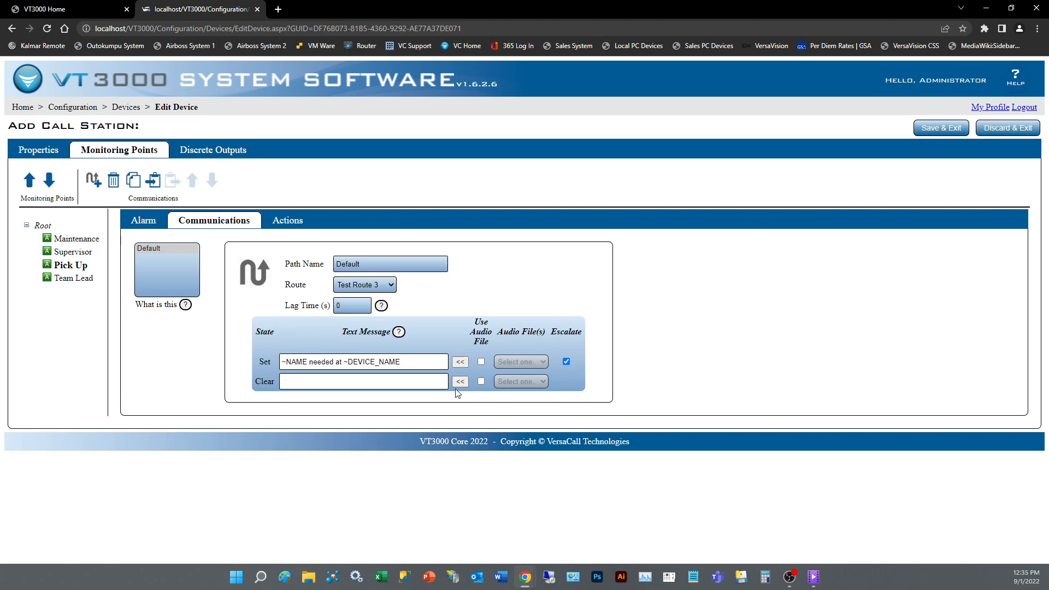
left_click(460, 381)
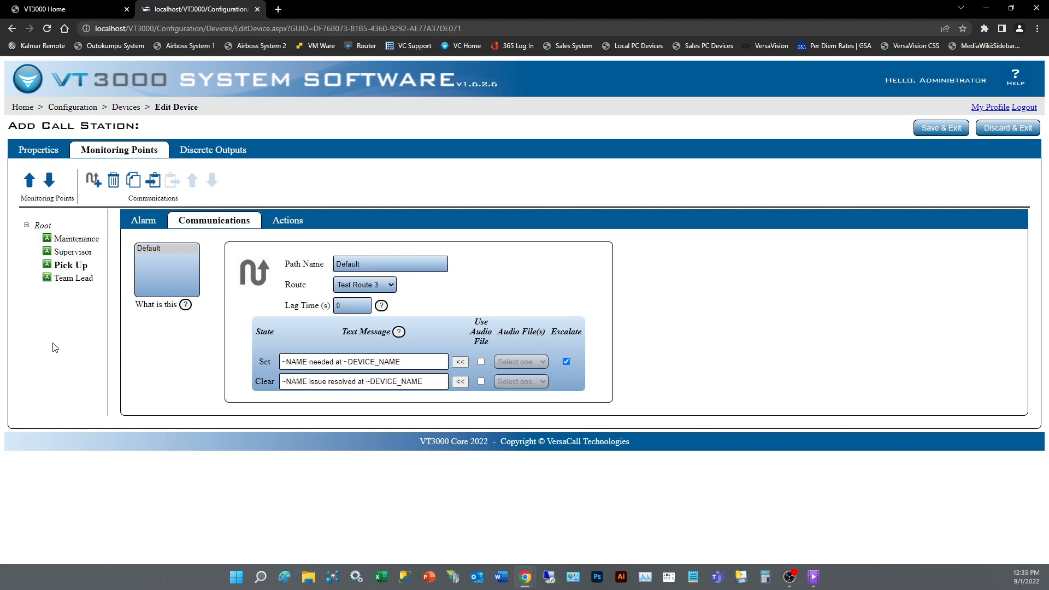
Add a communications path to the Team Lead monitoring point using Test Route 4, with the default Set message
left_click(70, 279)
left_click(93, 183)
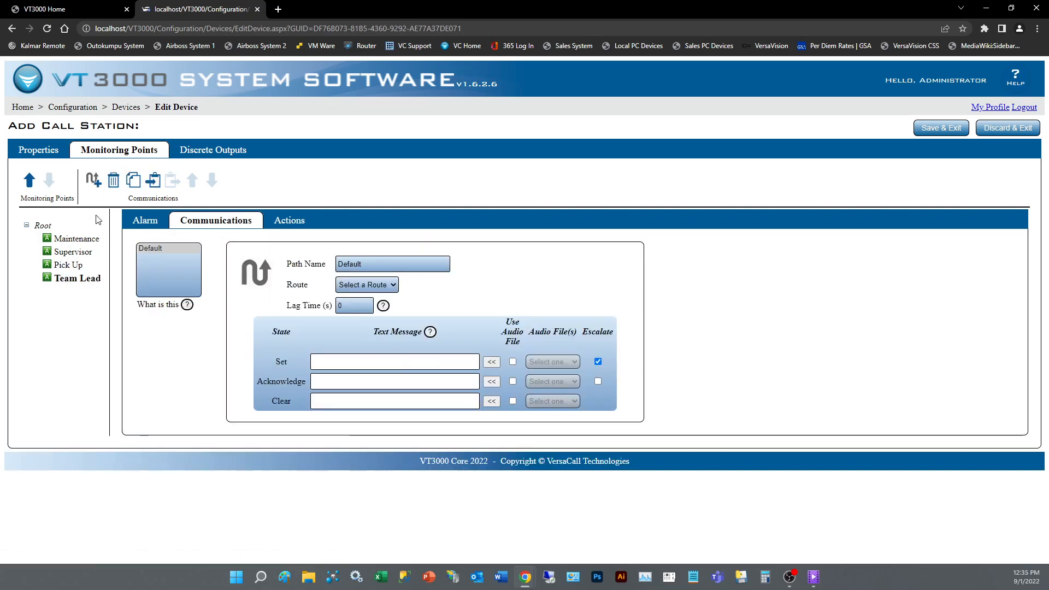
left_click(382, 286)
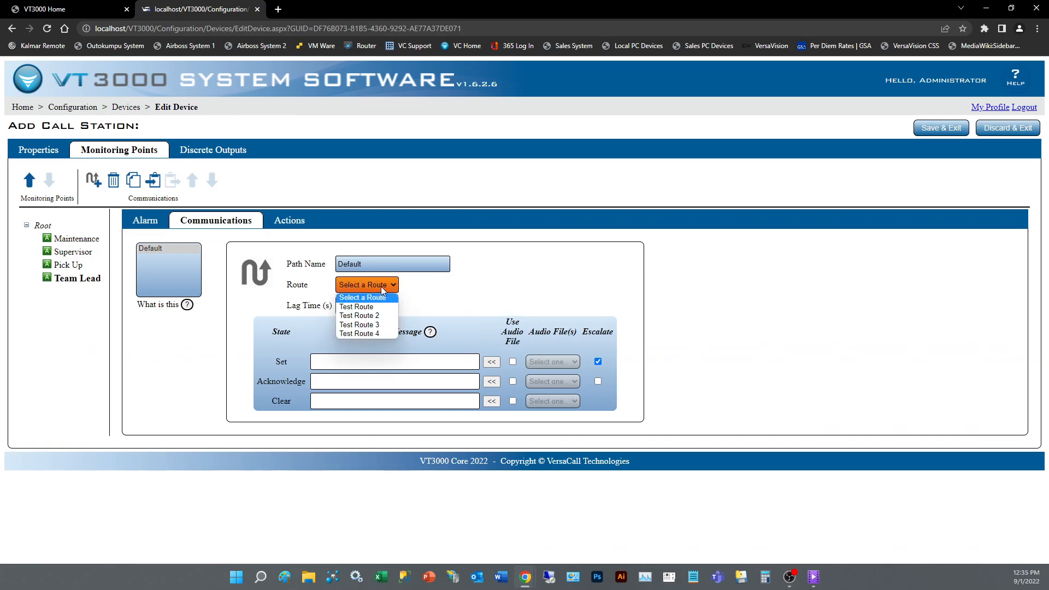
left_click(360, 333)
left_click(491, 363)
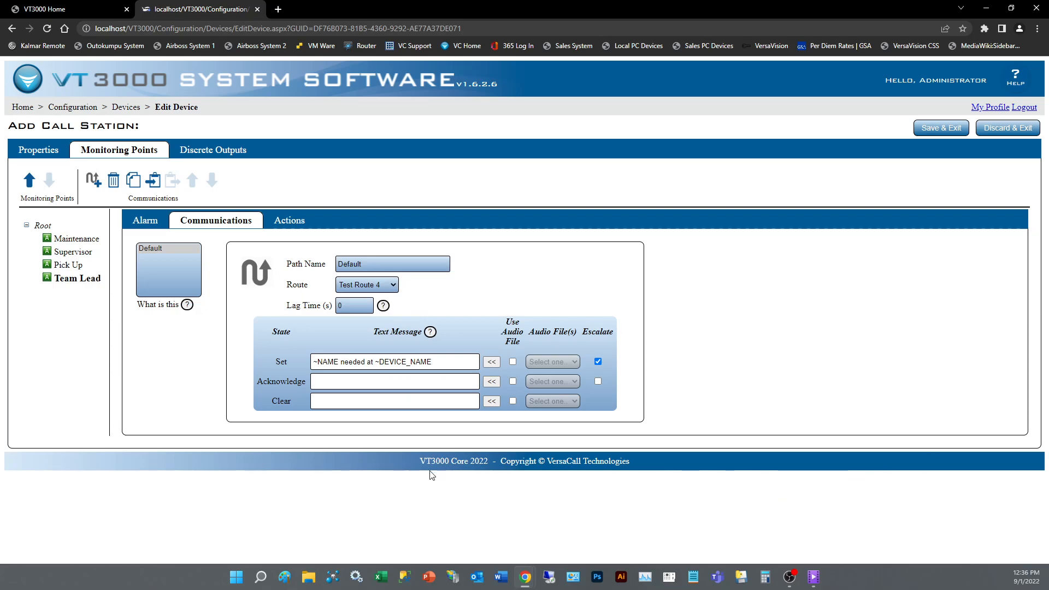
left_click(350, 380)
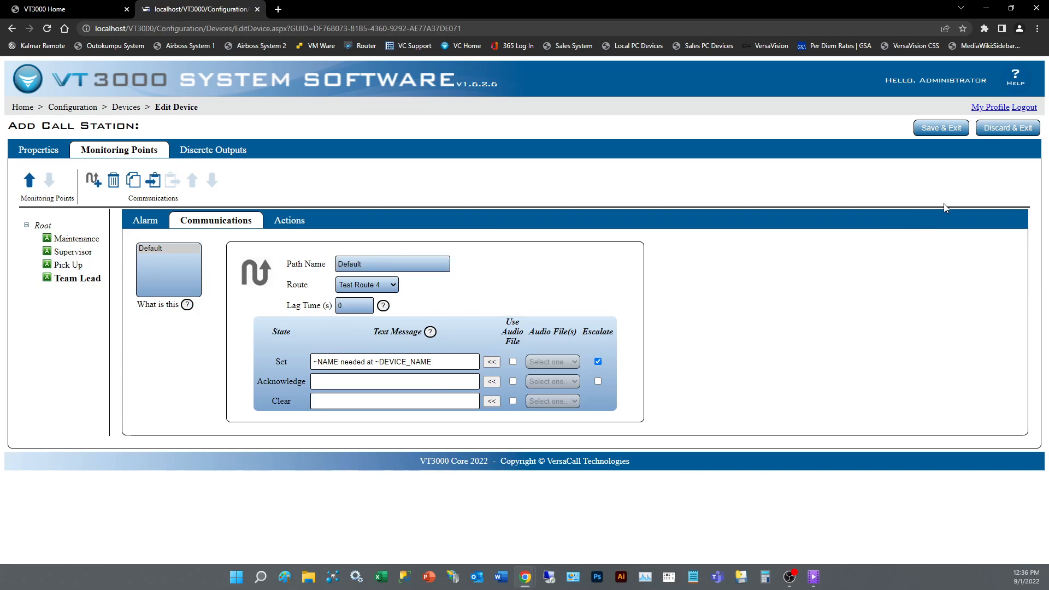
Save the new call station, exit to the device list and select Station 22
left_click(942, 134)
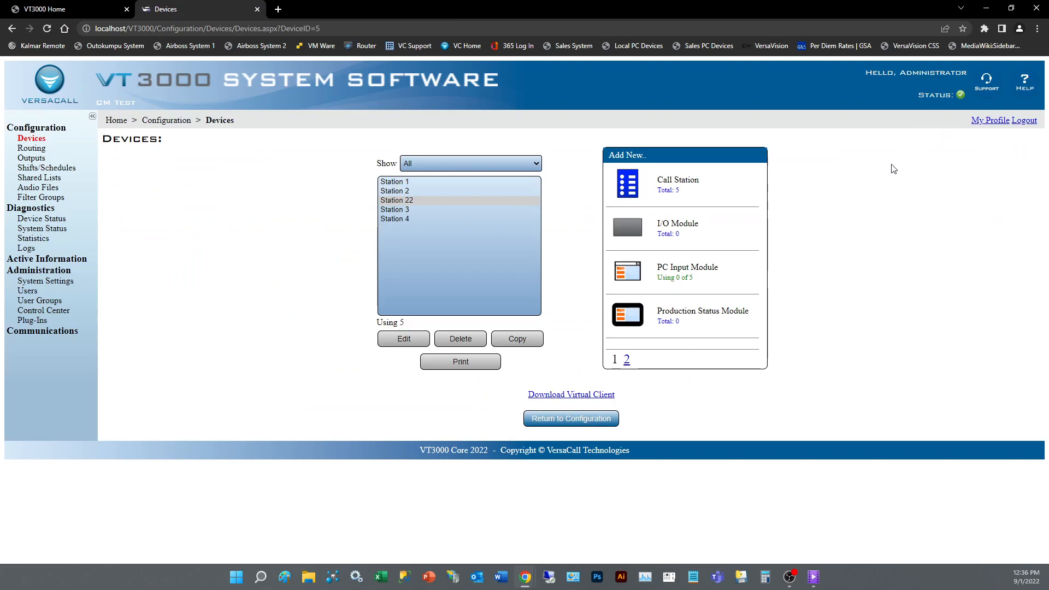
left_click(412, 200)
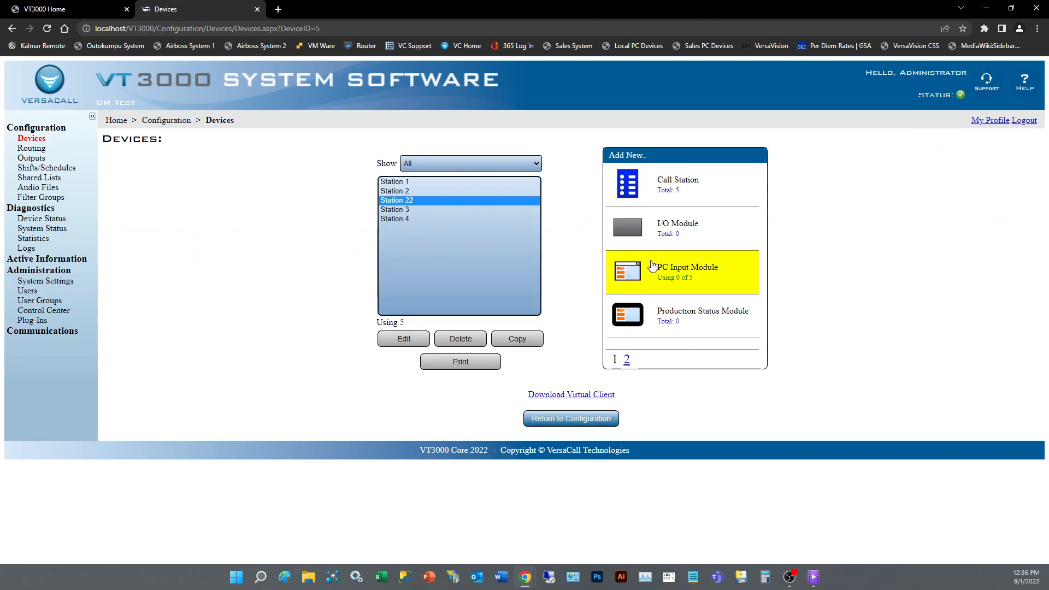